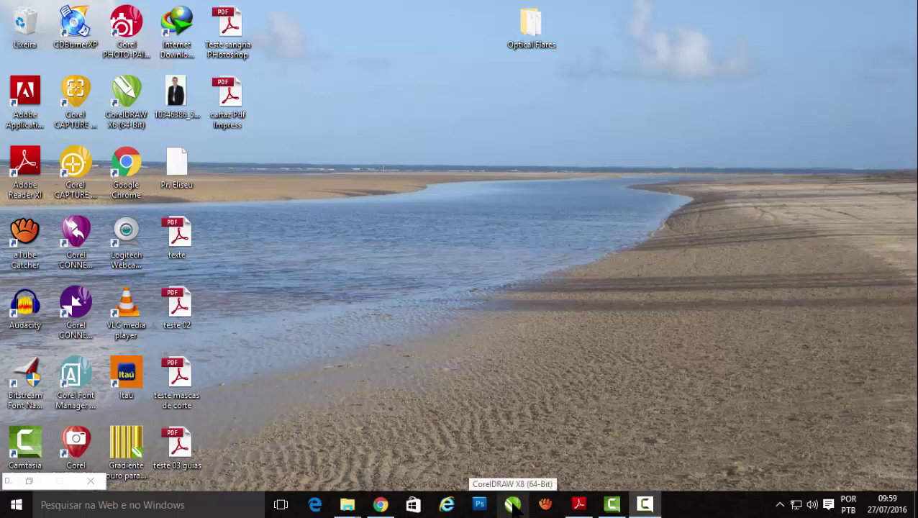
Step: Launch CorelDRAW X8 and create a new blank Carta document, Sem título-1, in millimetres
left_click(513, 506)
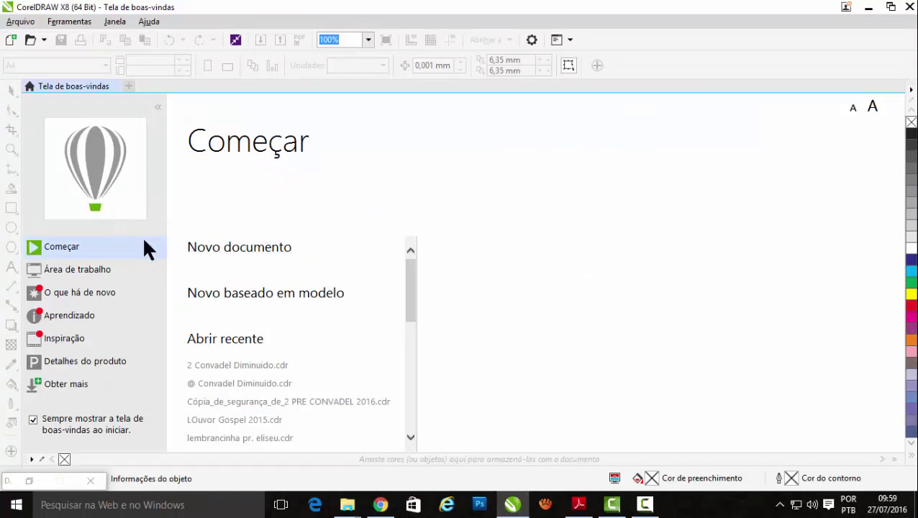
left_click(81, 268)
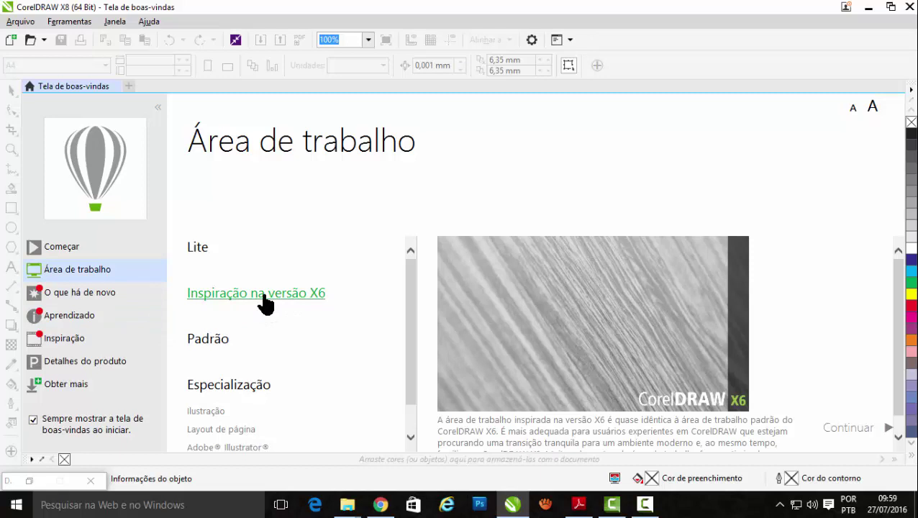
scroll(266, 305, "down", 1)
left_click(61, 245)
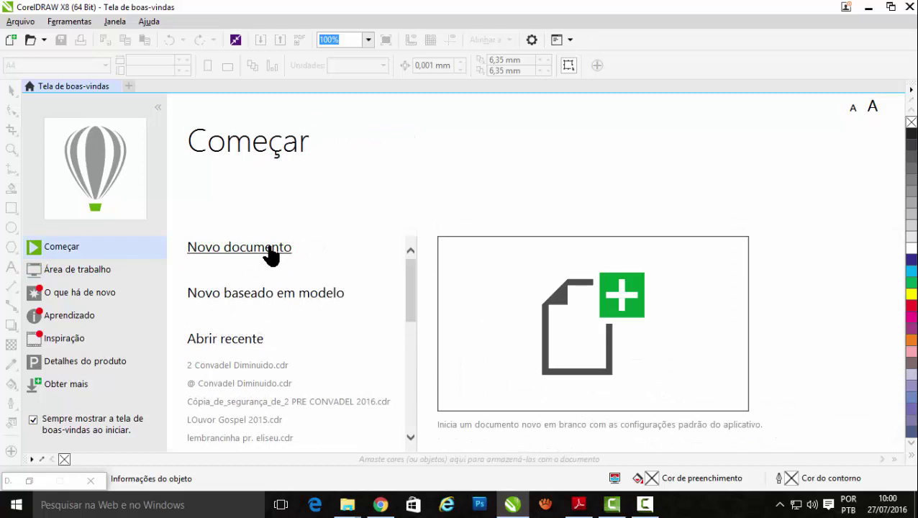
left_click(272, 254)
left_click(457, 390)
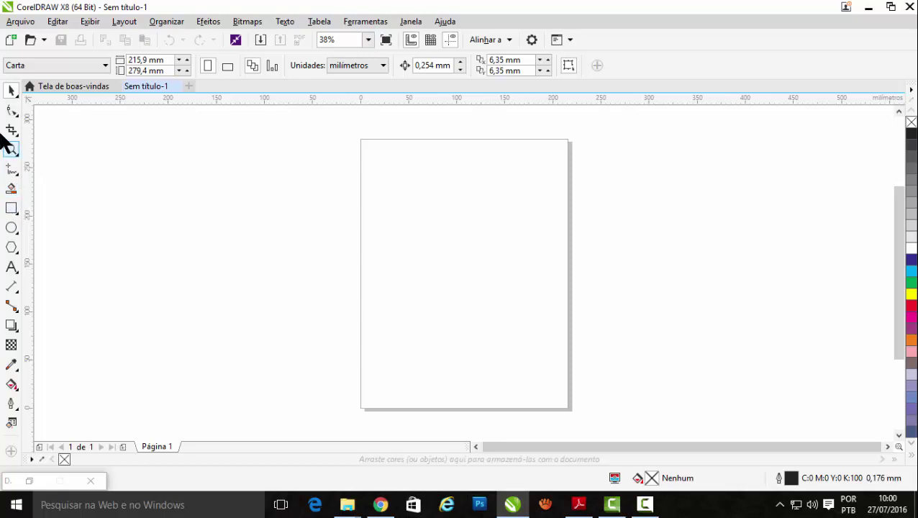
Step: Show the Rectangle tool flyout with Retângulo and Retângulo de 3 pontos
left_click(17, 215)
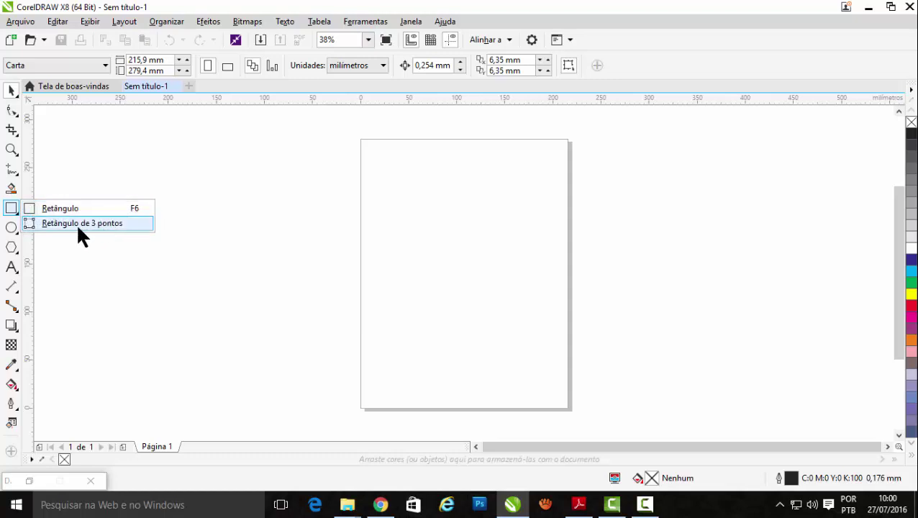
Step: Draw a wide rectangle across the top of the page and fill it cyan
left_click(33, 208)
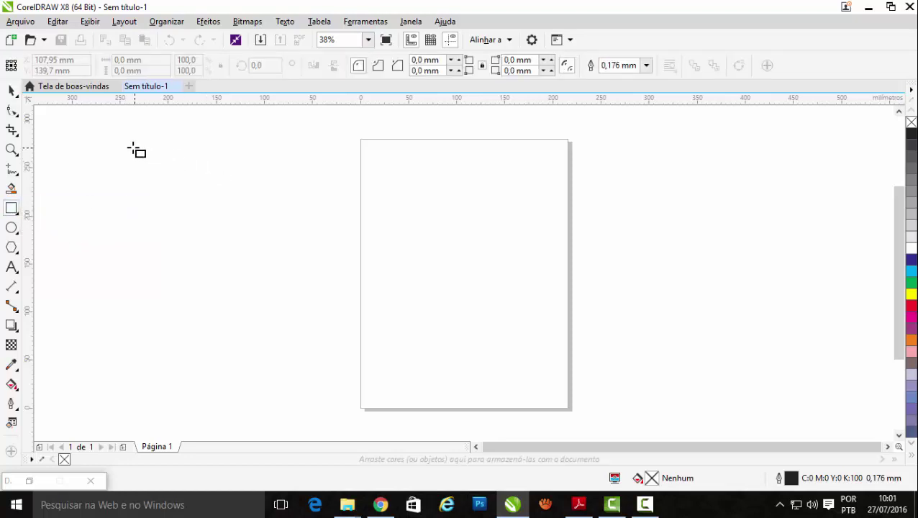
left_click_drag(129, 149, 393, 267)
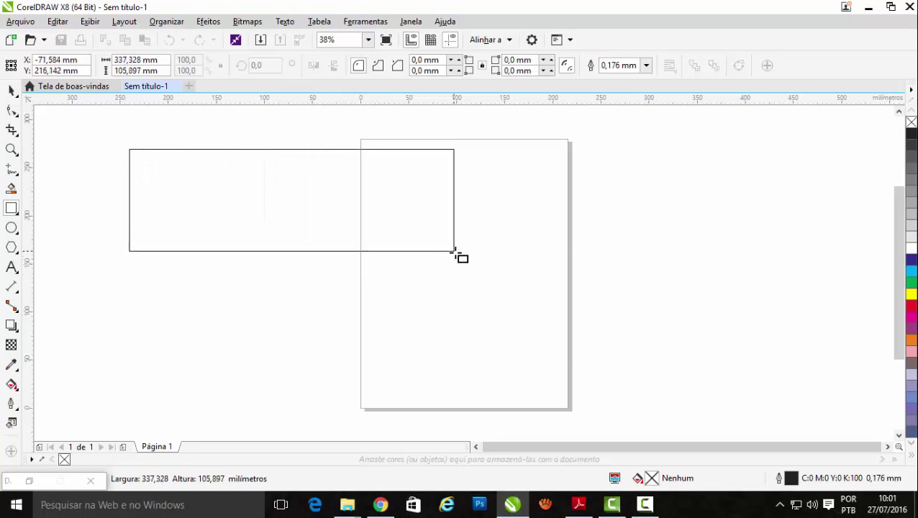
left_click_drag(385, 268, 661, 265)
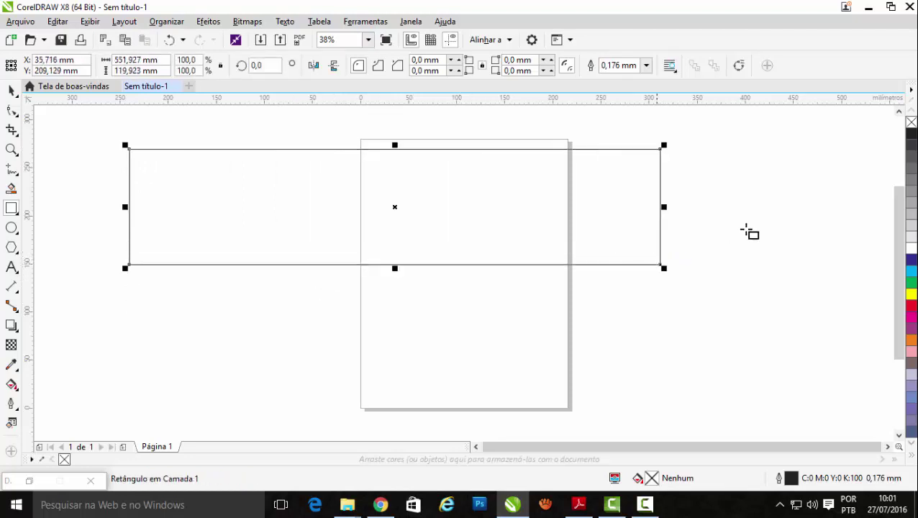
left_click(911, 271)
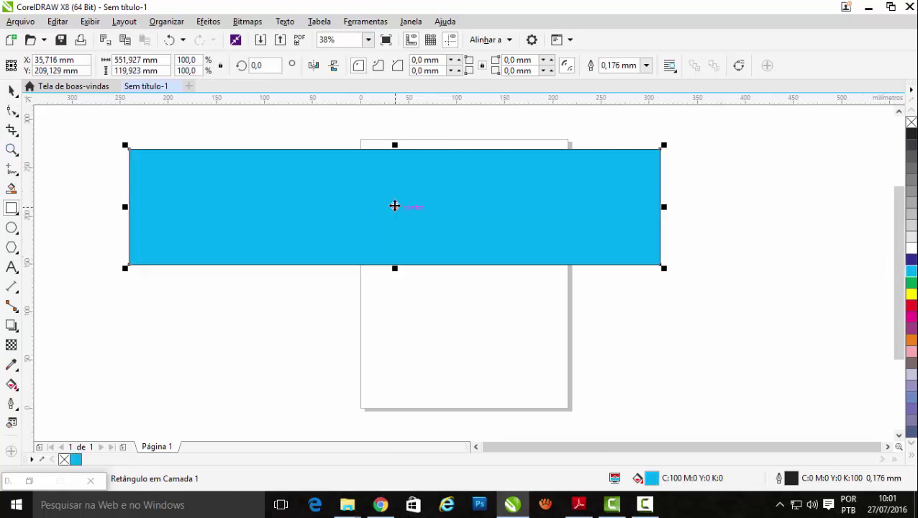
Step: Move the cyan rectangle and stretch it to about 790 × 141 mm
mouse_move(395, 206)
left_mouse_down()
mouse_move(488, 223)
mouse_move(480, 203)
mouse_move(456, 196)
left_mouse_up()
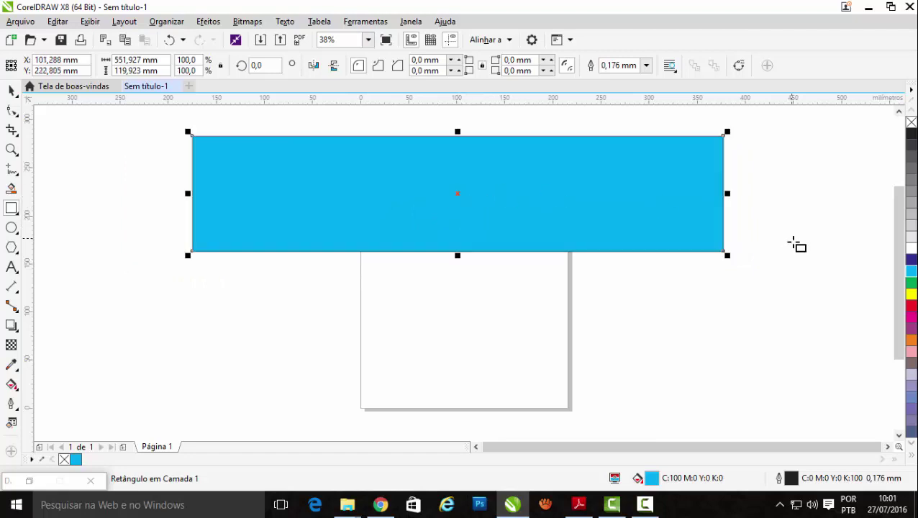
left_click_drag(728, 256, 821, 275)
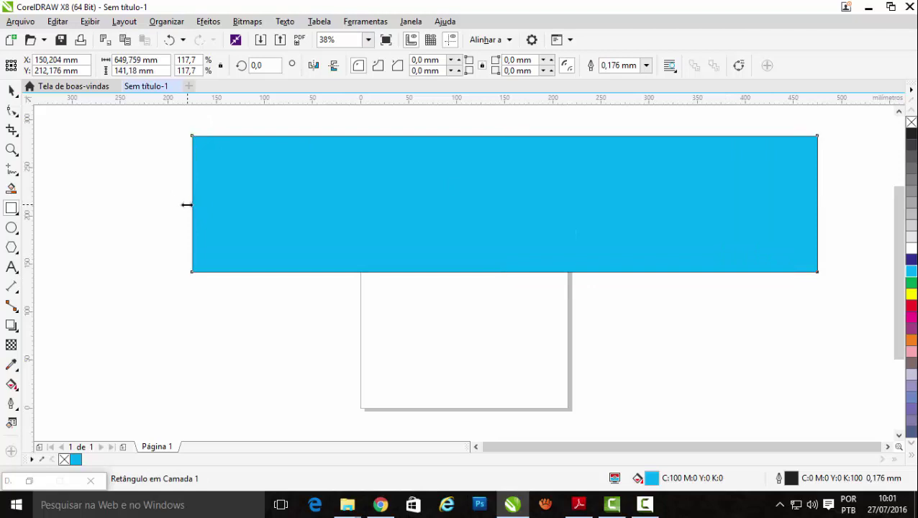
left_click_drag(186, 204, 54, 218)
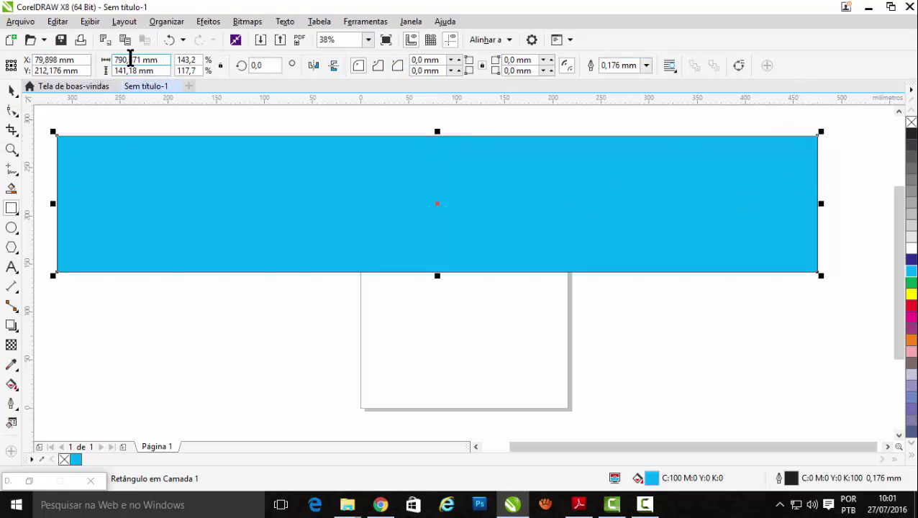
Step: Change the document units to centimetres
left_click(10, 91)
left_click(352, 123)
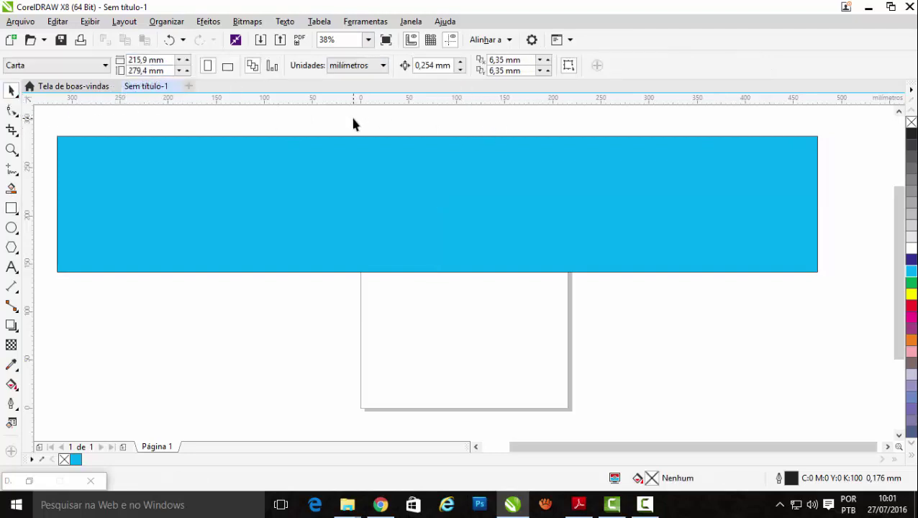
left_click(383, 65)
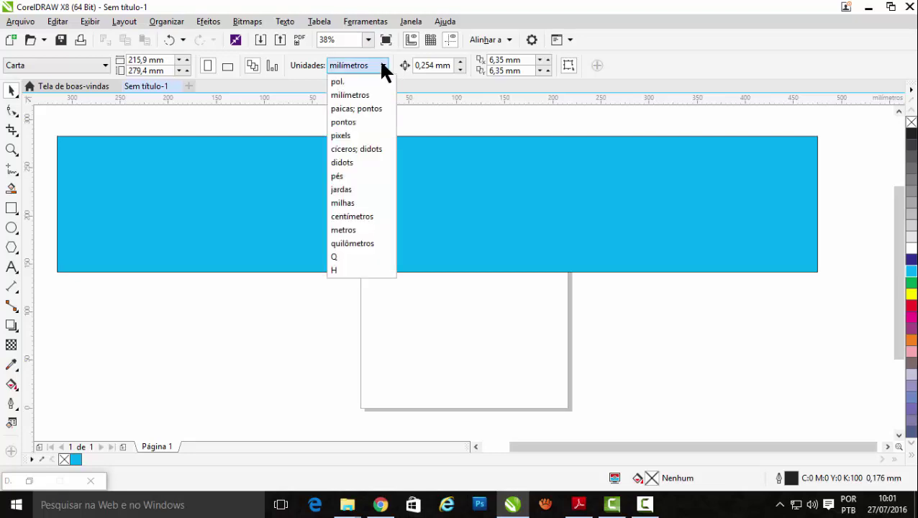
left_click(351, 217)
Step: Resize the cyan rectangle to 400 × 150 cm and zoom to fit it
left_click(274, 181)
left_click_drag(274, 182, 266, 189)
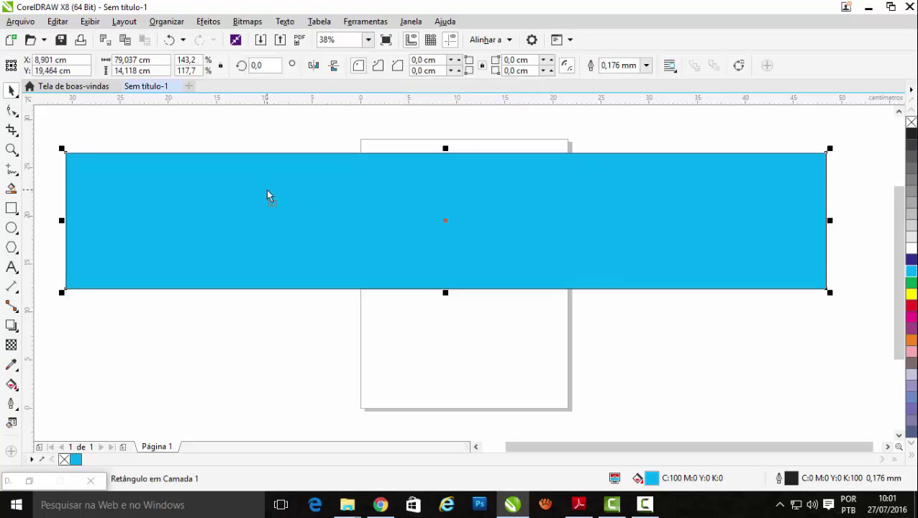
left_click(139, 60)
left_click_drag(139, 60, 99, 68)
type("400")
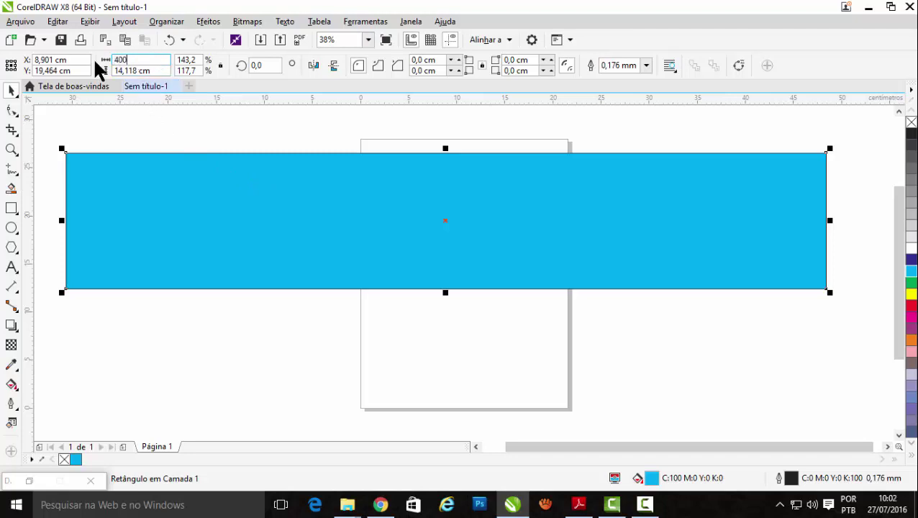
left_click_drag(161, 70, 94, 76)
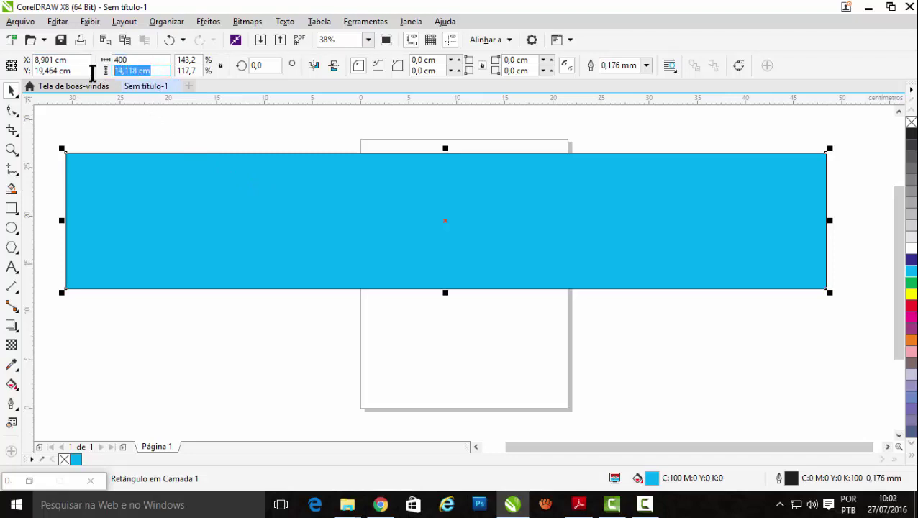
type("150")
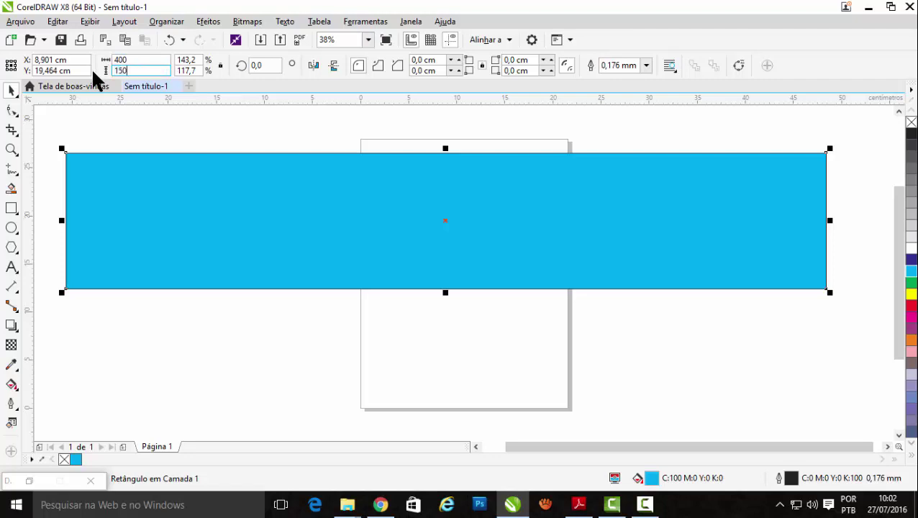
key("Return")
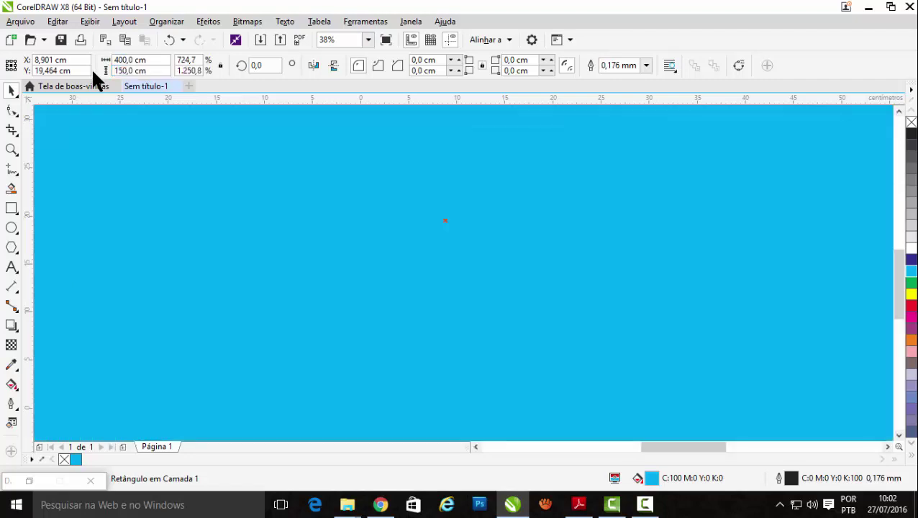
key("shift+F2")
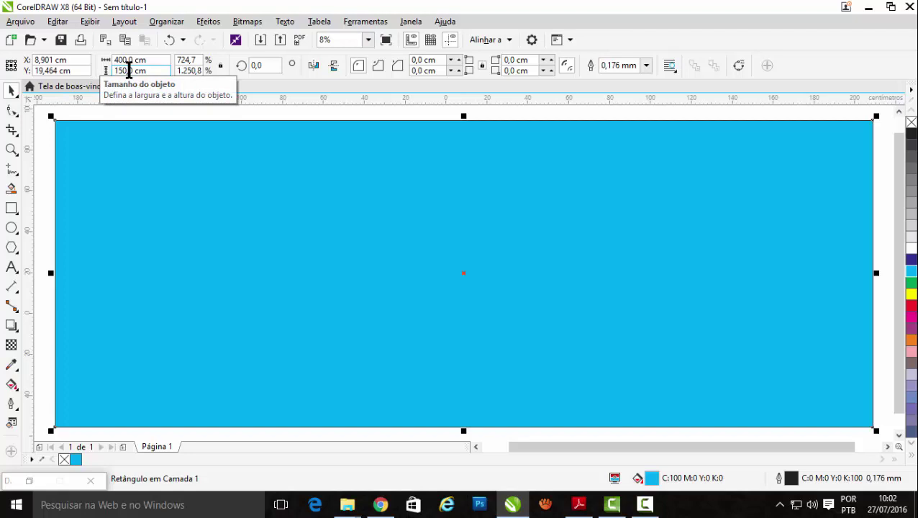
Step: Narrow the rectangle to a 6,65 cm strip, rotate it 90°, and move it above the page
left_click_drag(876, 273, 70, 293)
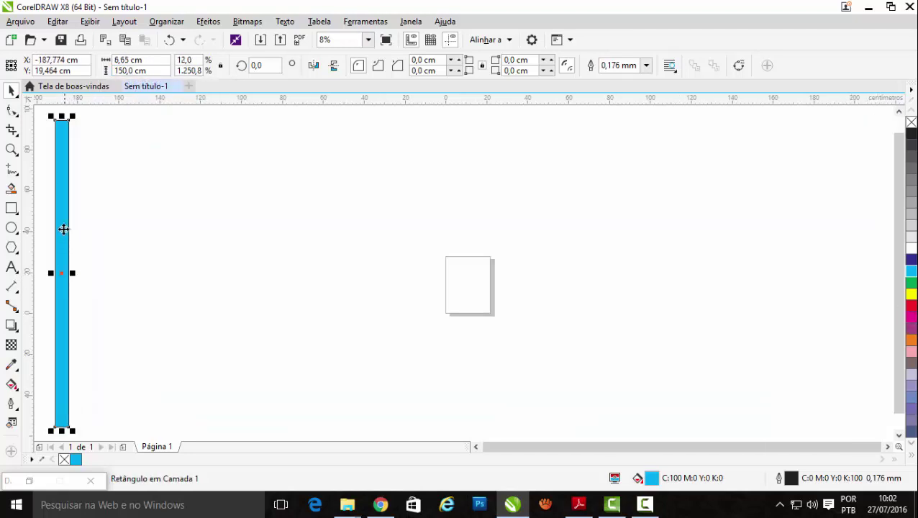
left_click_drag(64, 228, 277, 241)
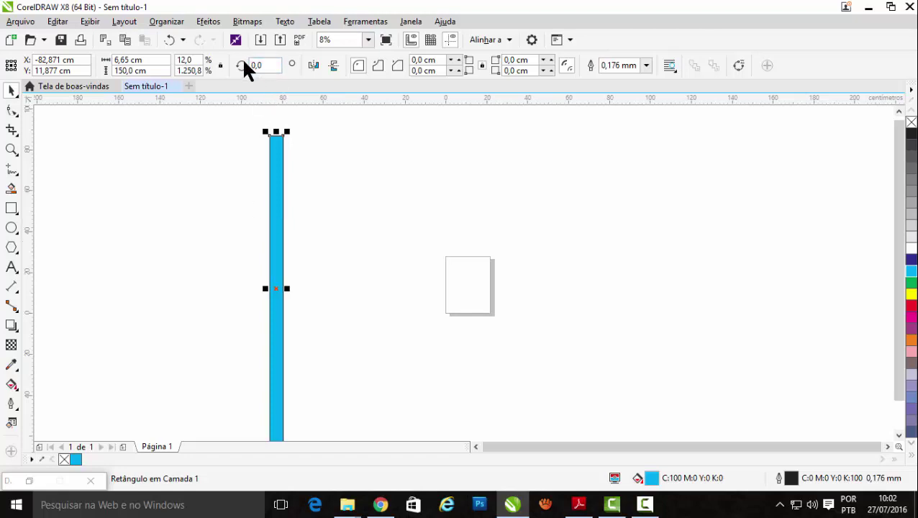
left_click(261, 66)
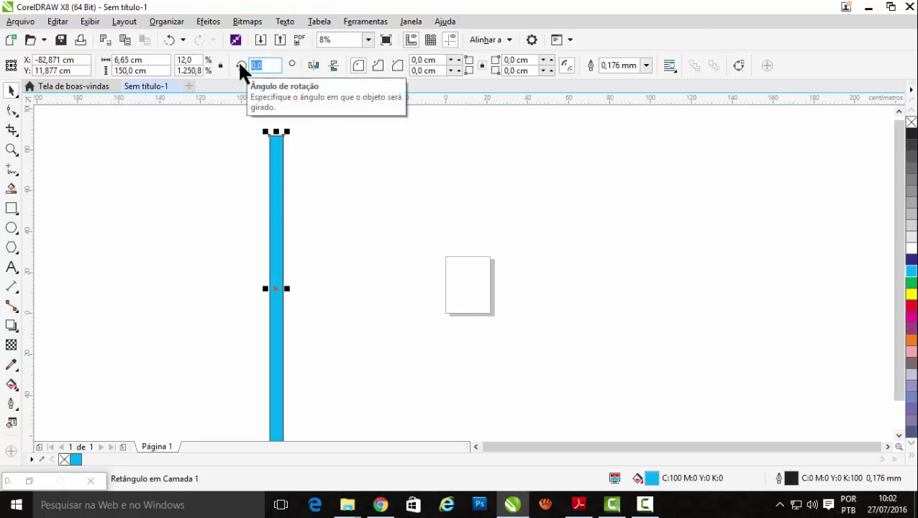
type("90")
key("Return")
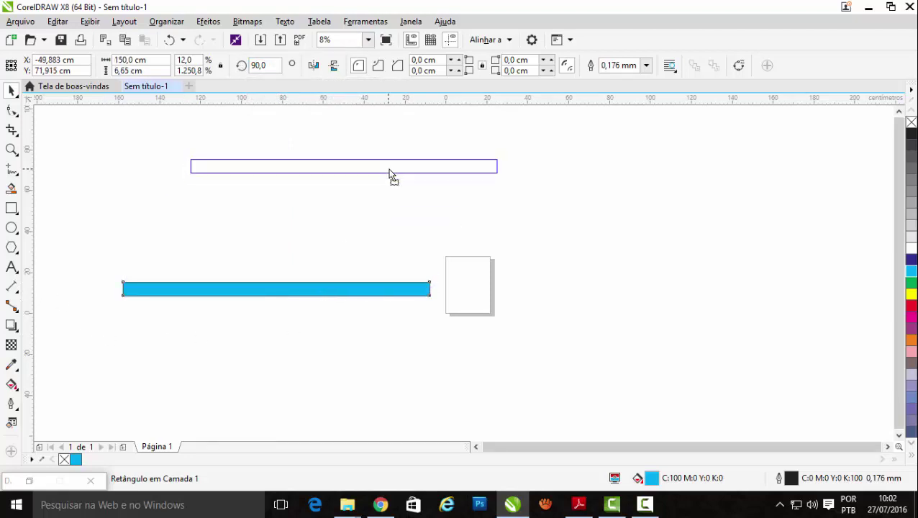
left_click_drag(321, 290, 390, 166)
scroll(363, 144, "up", 1)
scroll(363, 143, "down", 1)
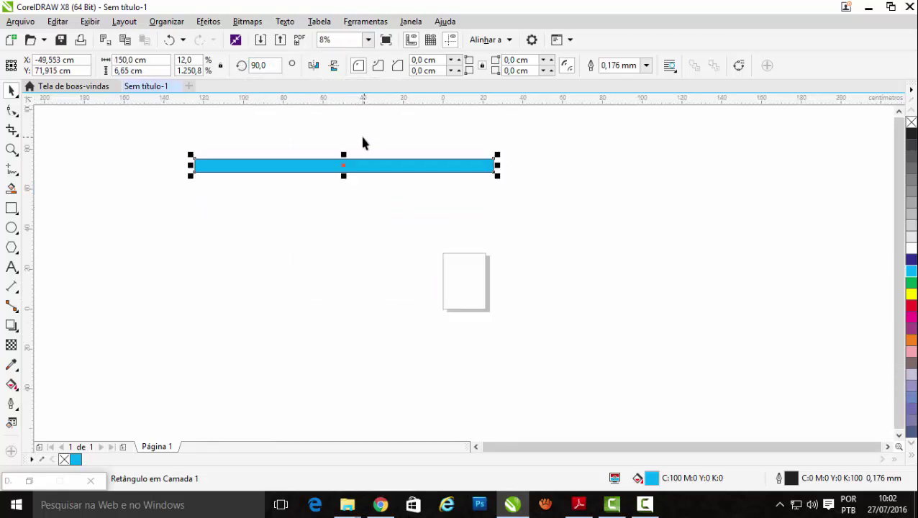
scroll(281, 150, "up", 1)
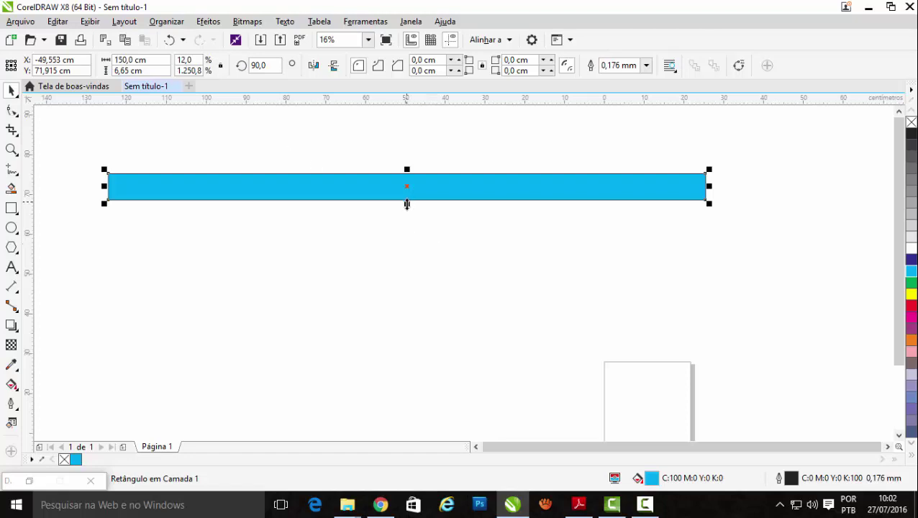
Step: Stretch the strip to about 43 cm high, then try a rotation and undo it
left_click_drag(407, 203, 405, 349)
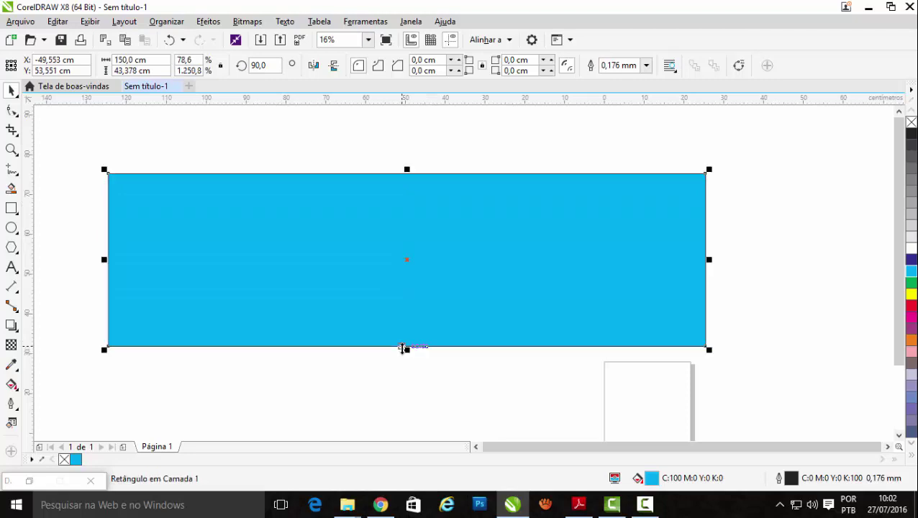
left_click(284, 238)
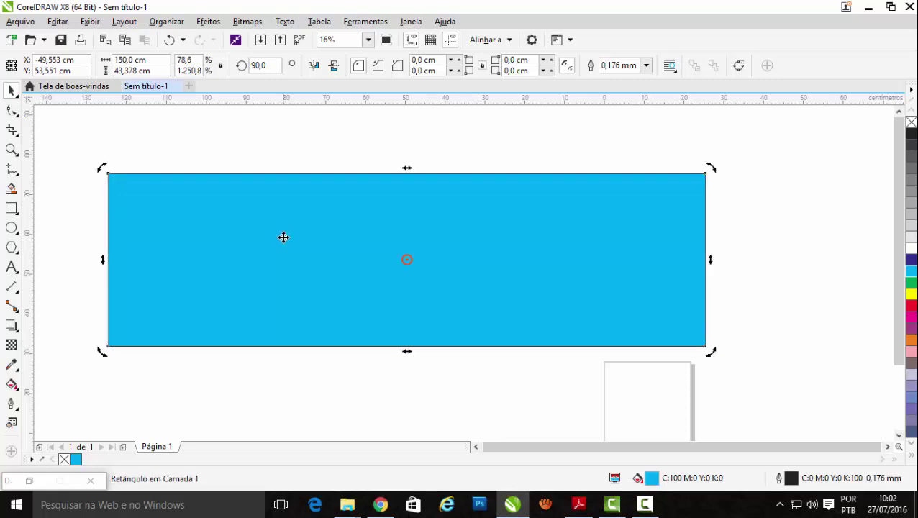
mouse_move(713, 166)
left_mouse_down()
mouse_move(721, 178)
mouse_move(678, 307)
left_mouse_up()
scroll(691, 308, "down", 1)
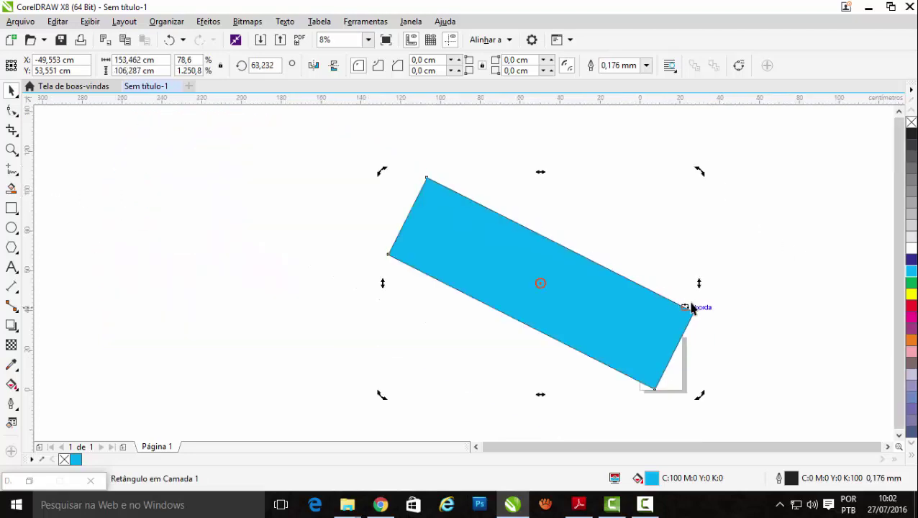
left_click_drag(702, 170, 722, 258)
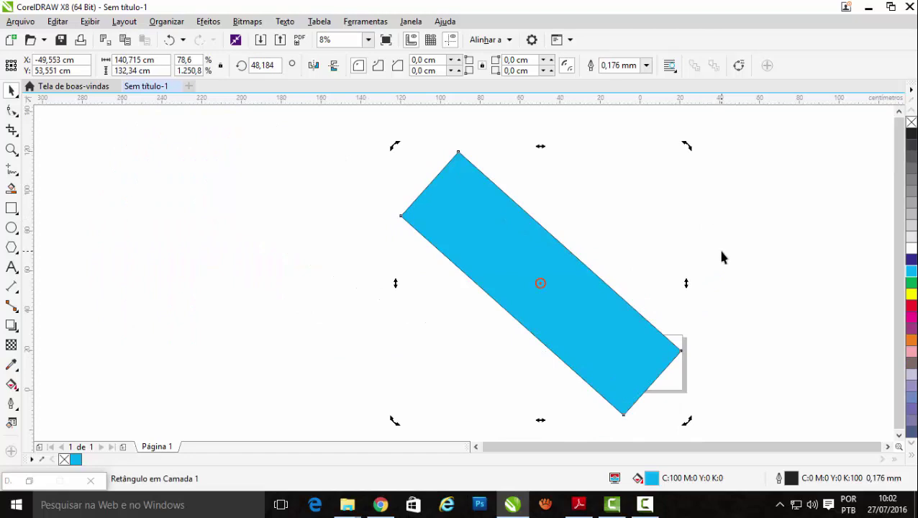
key("ctrl+z")
key("ctrl+z")
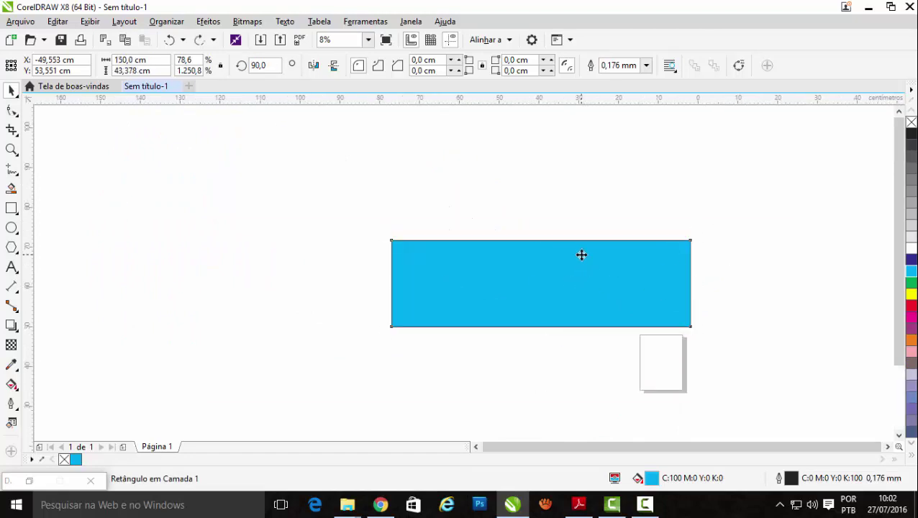
scroll(581, 255, "up", 1)
scroll(580, 254, "up", 1)
scroll(441, 196, "down", 1)
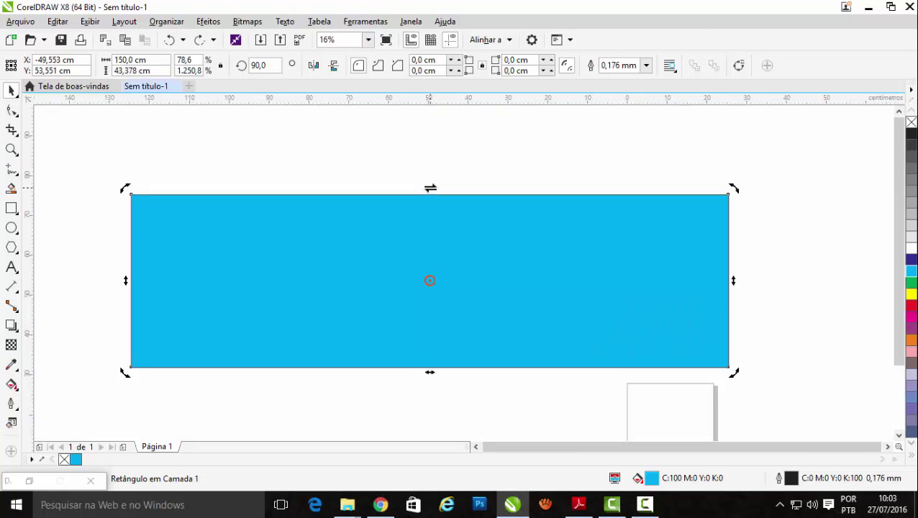
Step: Skew the rectangle into a parallelogram, undo it, and nudge the rectangle up
left_click_drag(431, 188, 585, 209)
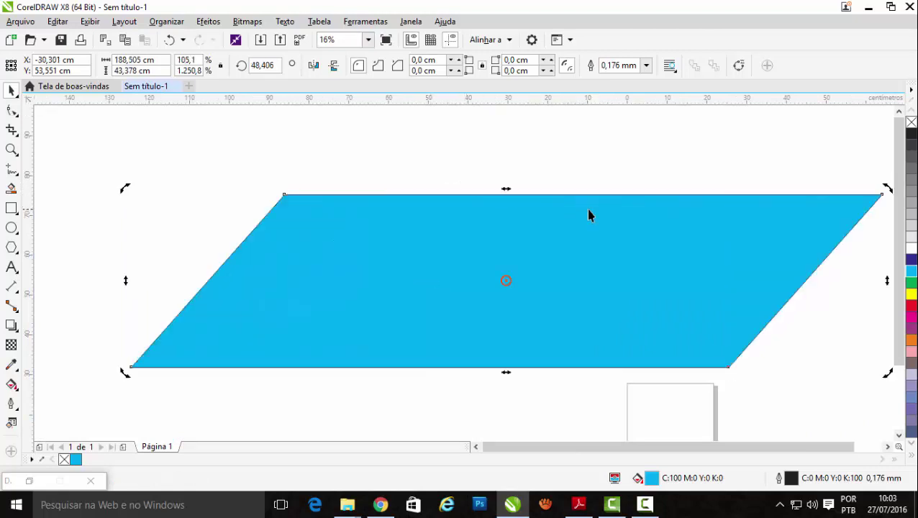
scroll(592, 210, "down", 1)
scroll(721, 201, "up", 1)
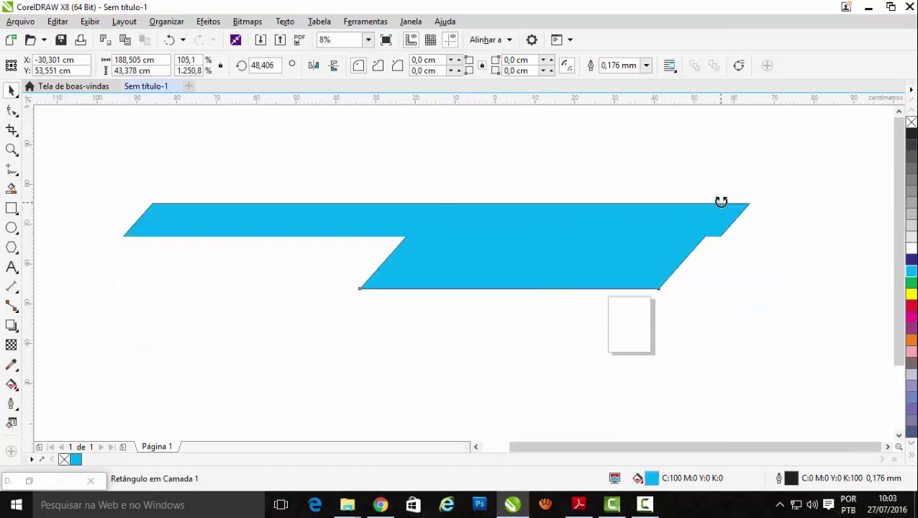
scroll(721, 201, "down", 1)
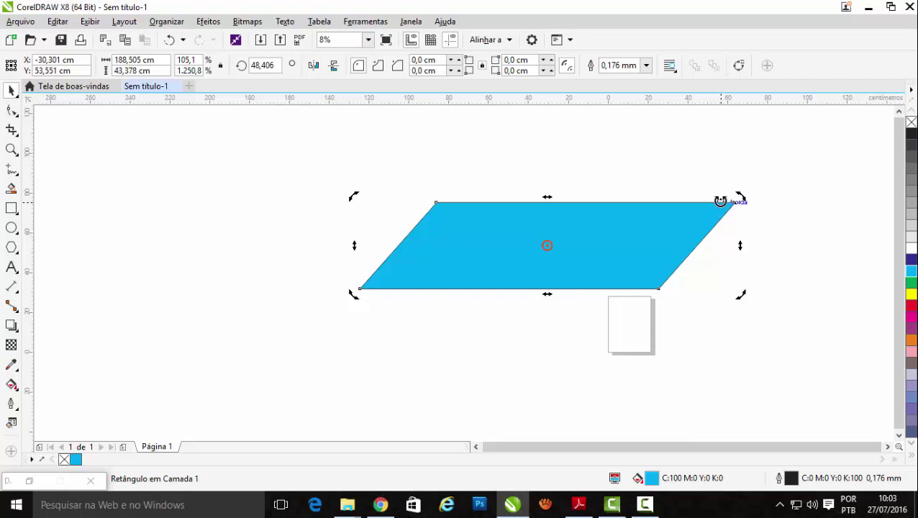
key("ctrl+z")
scroll(624, 183, "up", 1)
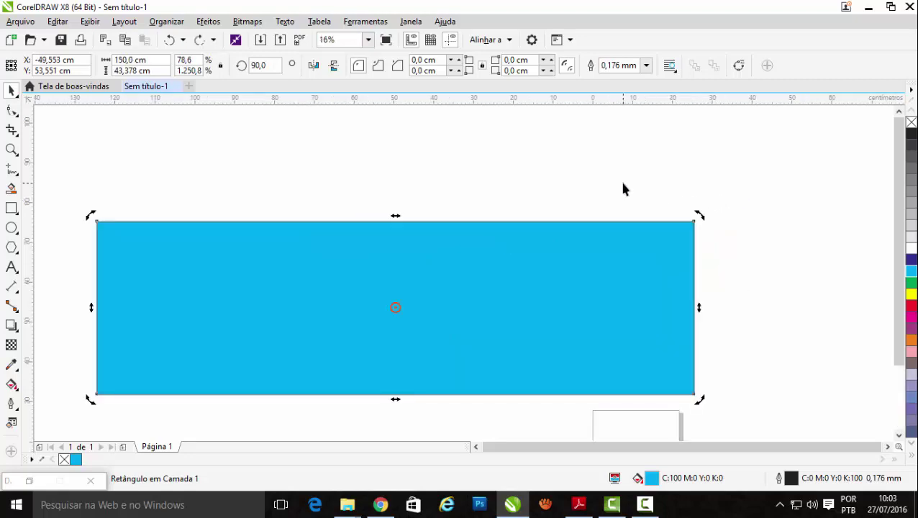
left_click_drag(490, 301, 484, 276)
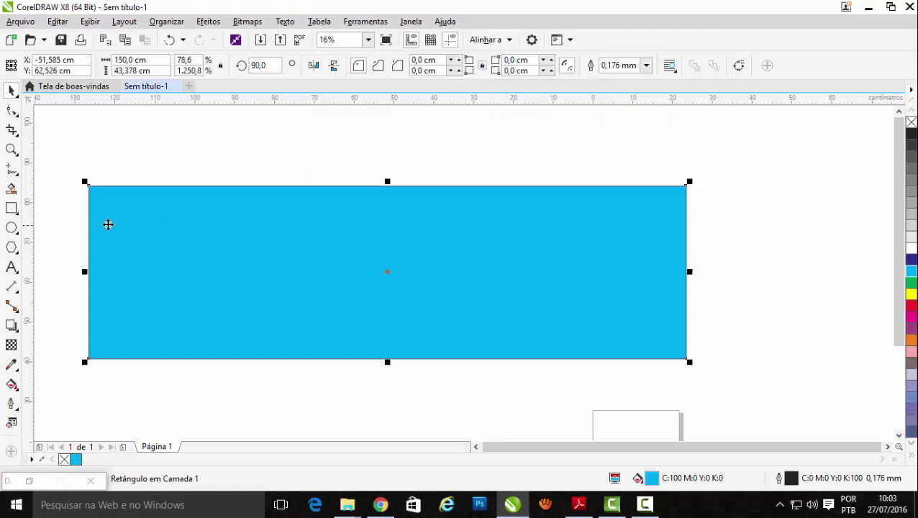
Step: Raise the corner radius, then set all four corners to 1 cm and inspect them
left_click(459, 60)
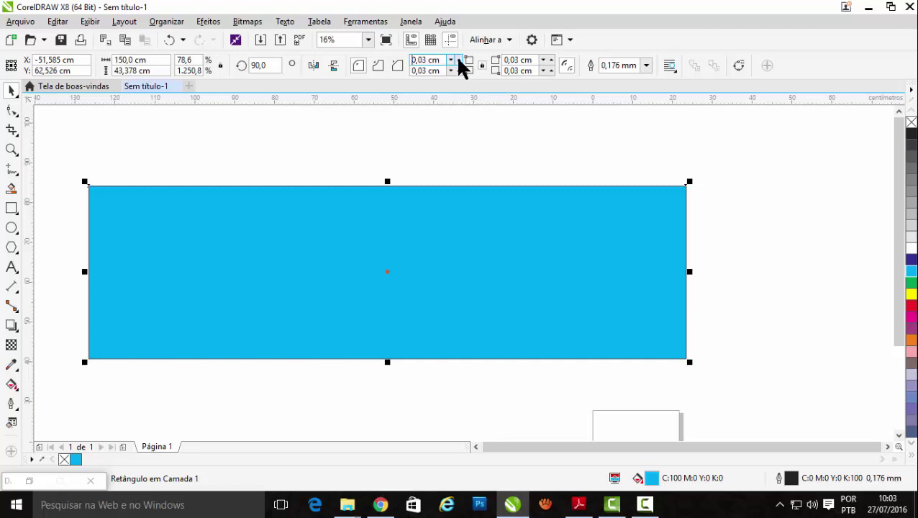
left_click(458, 60)
left_click(458, 60)
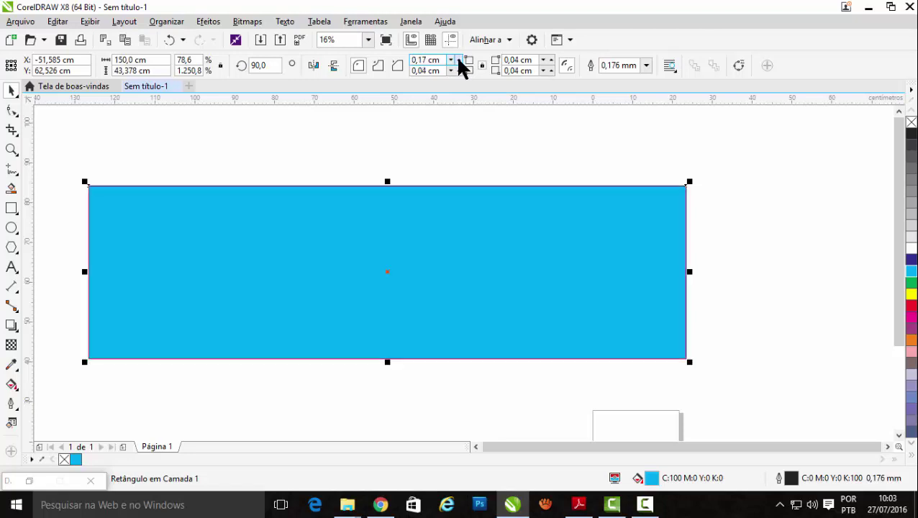
left_click(459, 60)
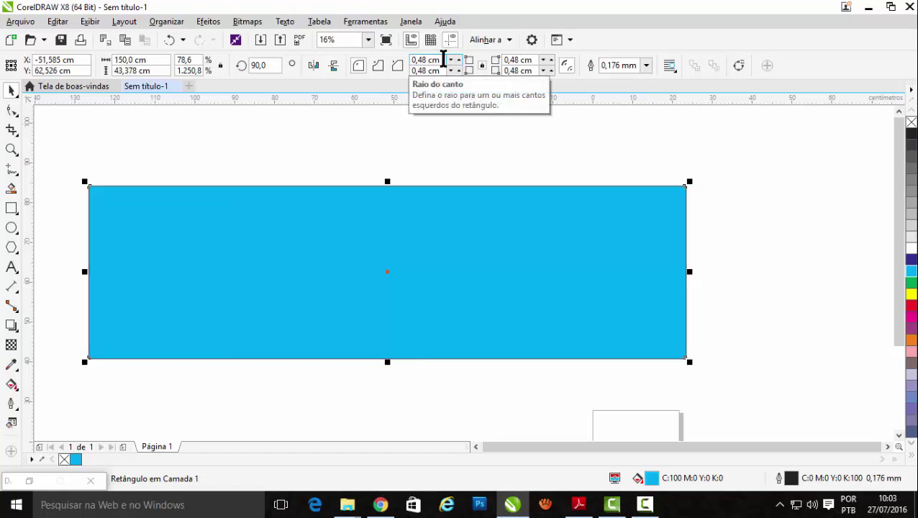
triple_click(444, 60)
type("1")
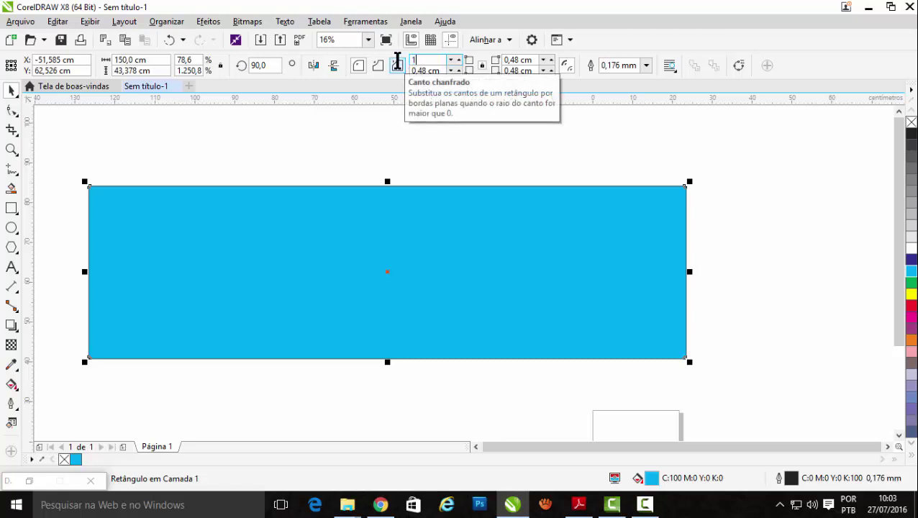
key("Return")
left_click(72, 177)
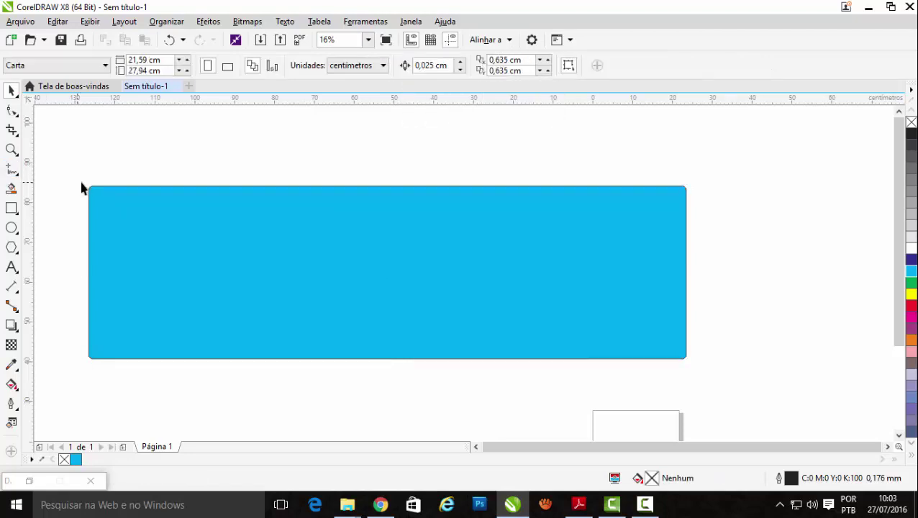
scroll(87, 186, "up", 3)
scroll(192, 348, "down", 2)
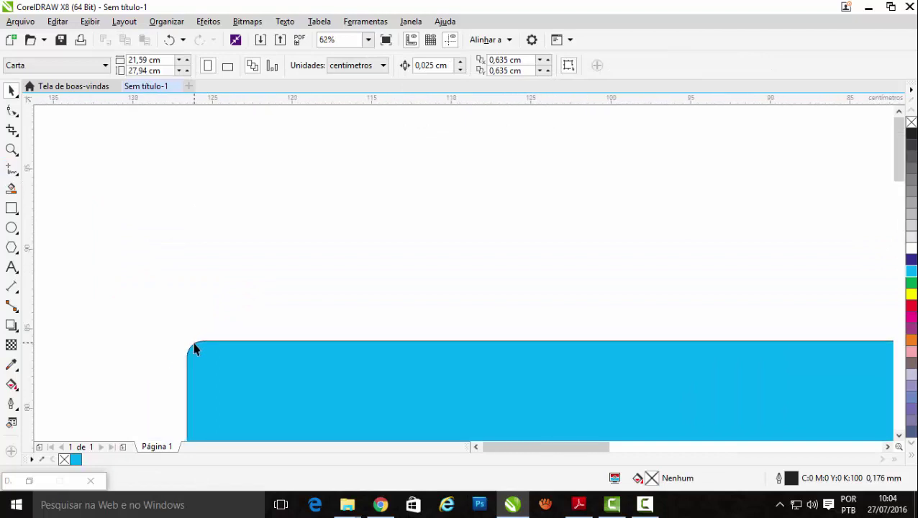
scroll(194, 345, "down", 3)
scroll(363, 338, "down", 1)
scroll(358, 231, "up", 2)
scroll(360, 201, "up", 1)
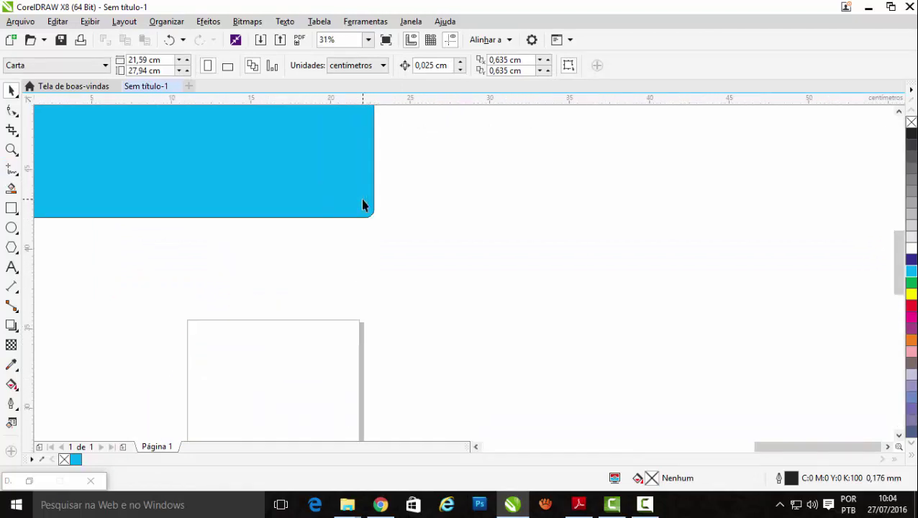
scroll(361, 199, "up", 1)
scroll(359, 194, "down", 2)
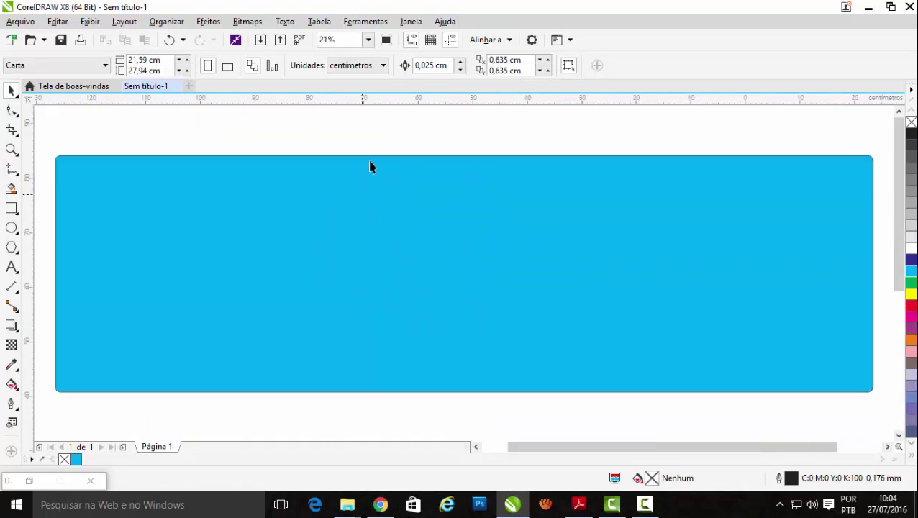
Step: Enter 4 as the corner radius, leaving the corners at a nearly square 0,04 cm
left_click(361, 189)
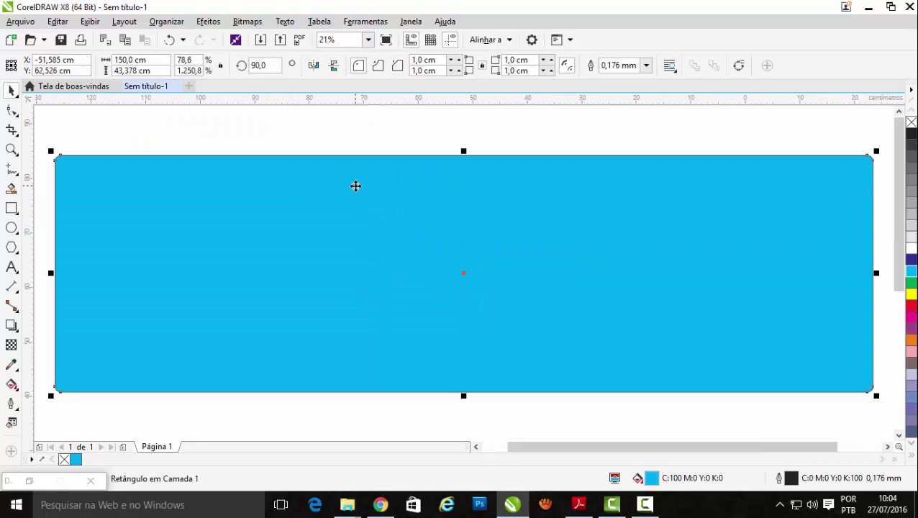
left_click_drag(440, 60, 389, 65)
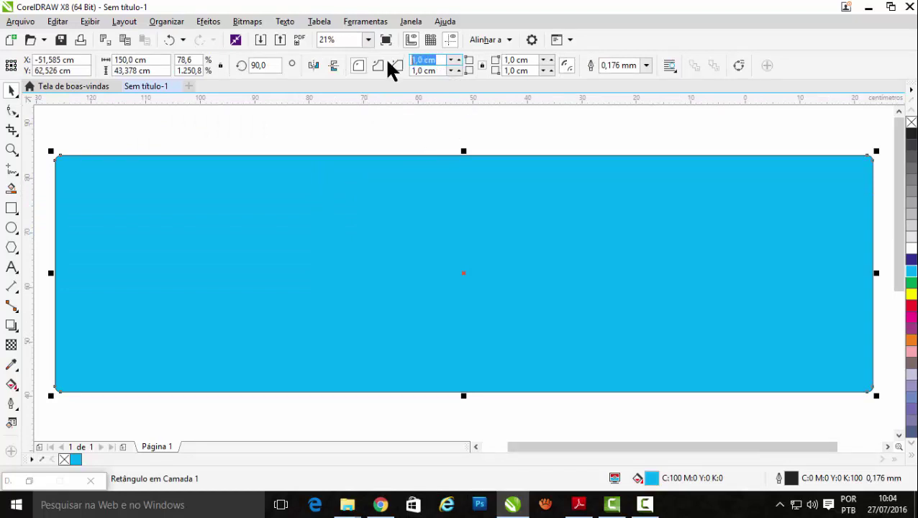
type("4")
key("Return")
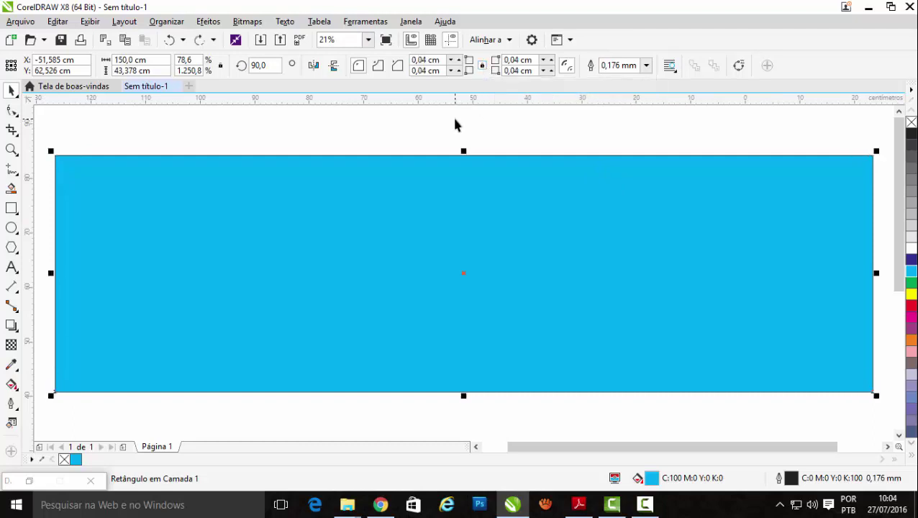
left_click(467, 147)
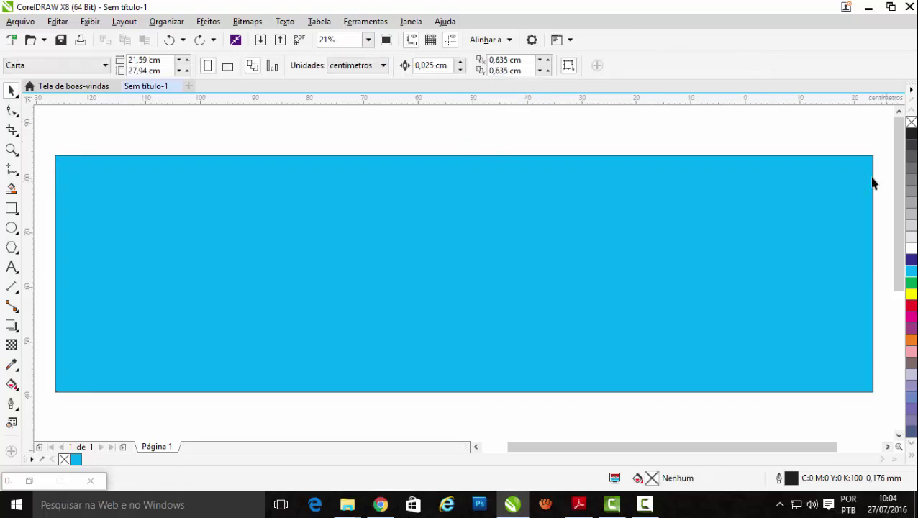
Step: Unlink the corners and give the top-left corner a 4 cm radius
left_click(398, 190)
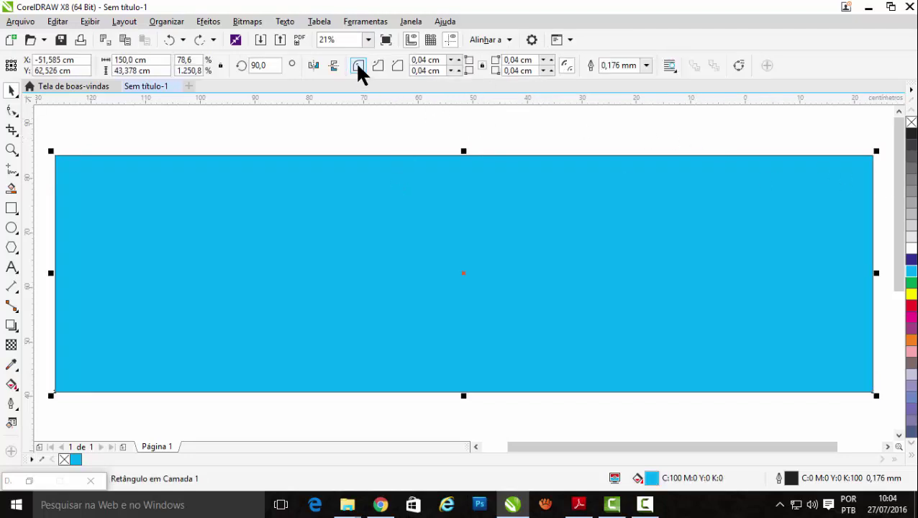
left_click(482, 65)
left_click_drag(439, 60, 412, 60)
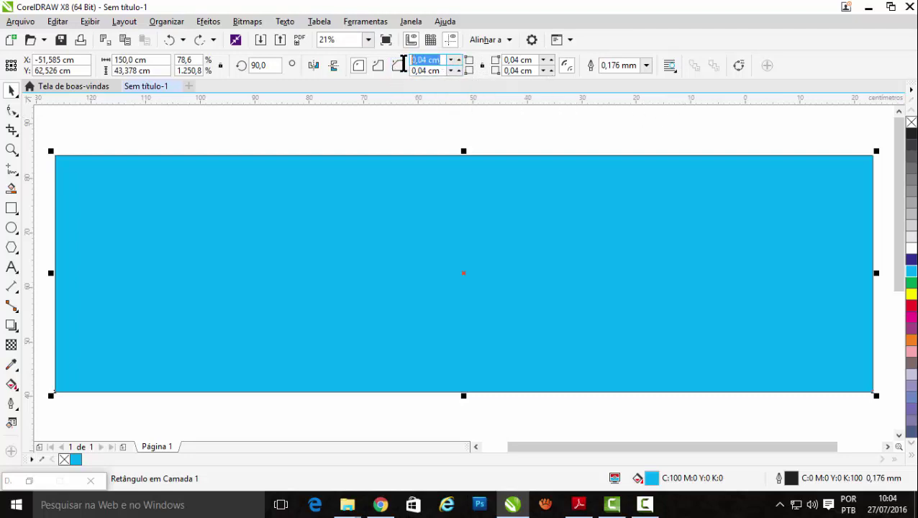
type("4")
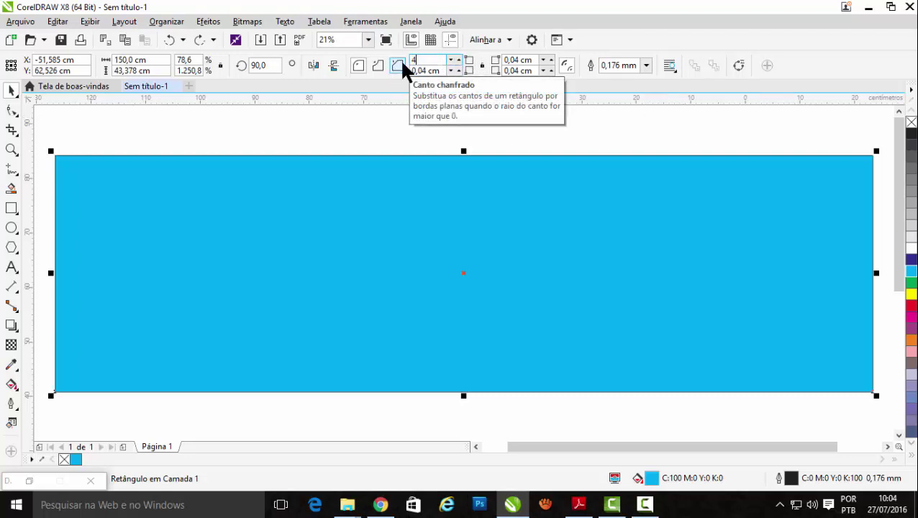
key("Return")
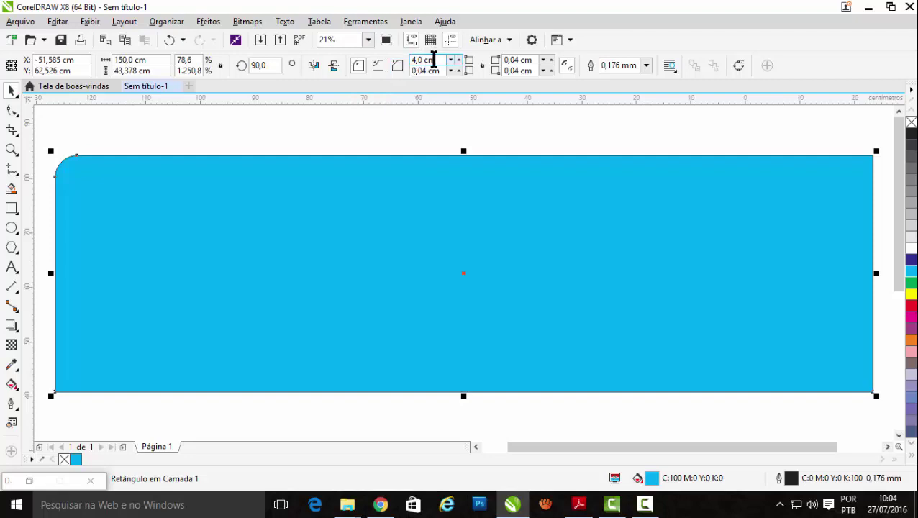
Step: Set the top-right corner radius to 400 cm
left_click(482, 66)
left_click(523, 61)
type("400")
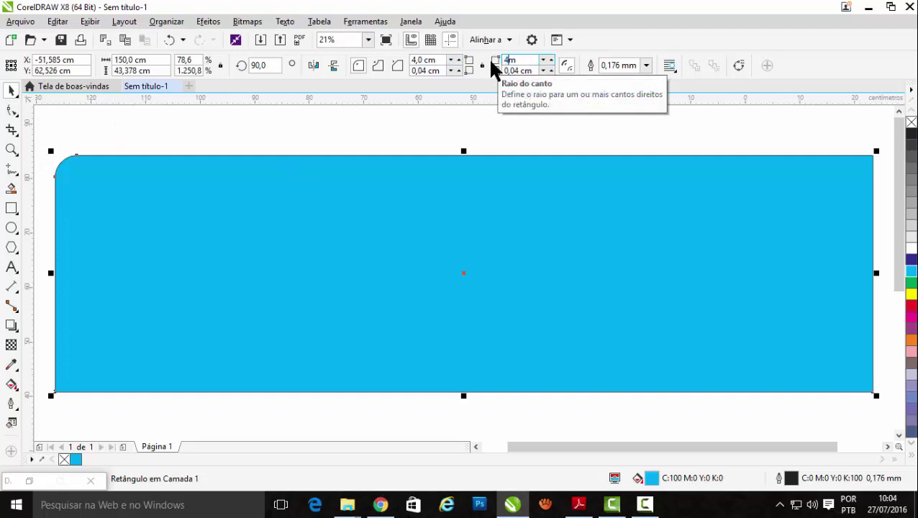
key("Return")
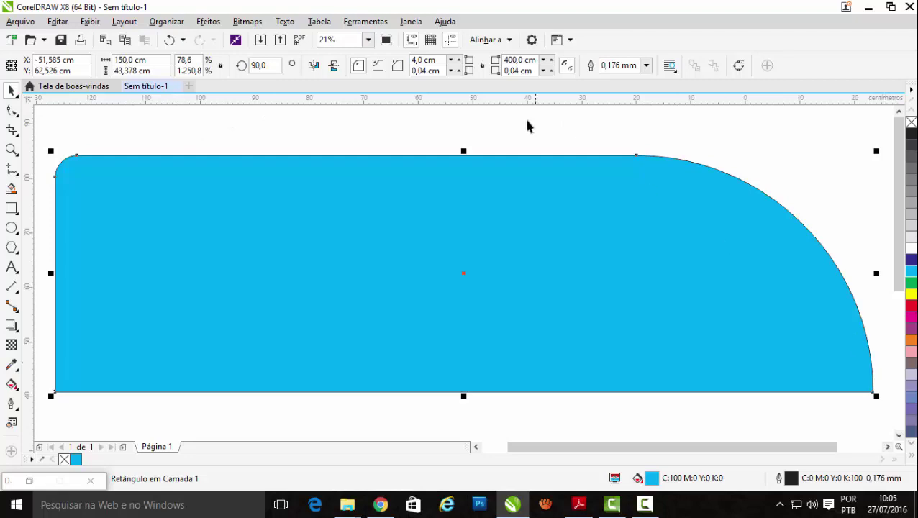
Step: Reduce the top-right corner radius from 400 cm to 4 cm
left_click_drag(524, 60, 495, 63)
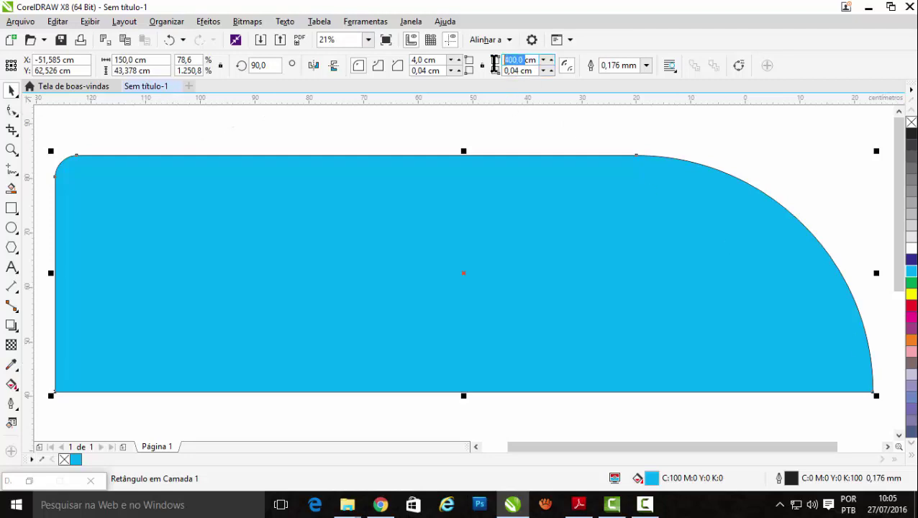
type("4")
key("Return")
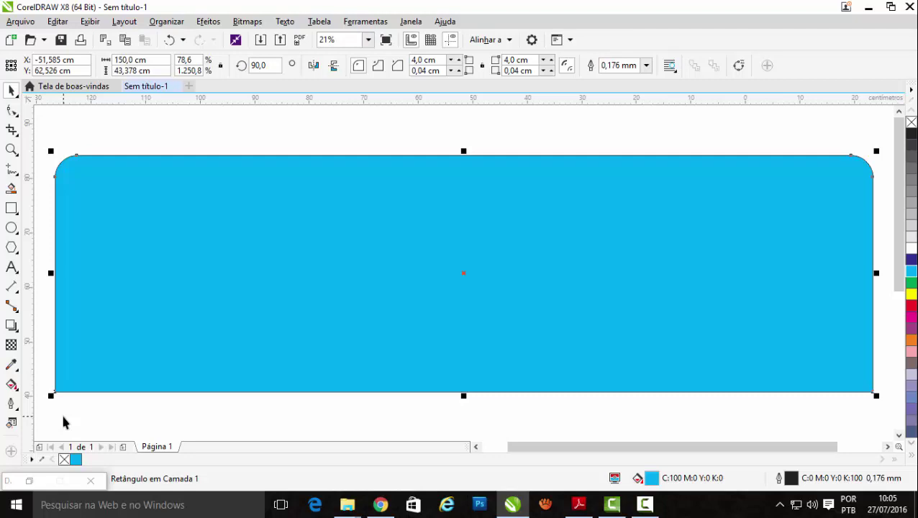
Step: Make the top-right corner square at 0 cm and the top-left radius 400 cm
left_click(518, 60)
type("0")
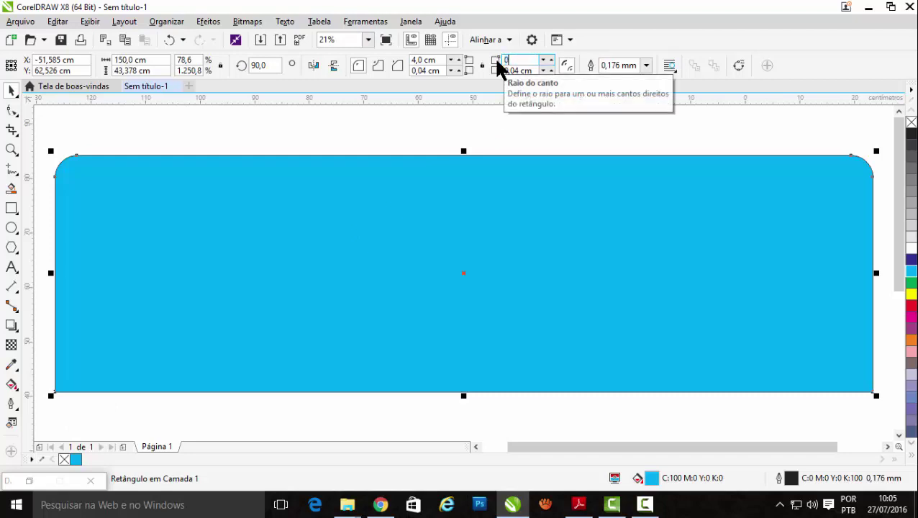
left_click(440, 59)
type("40")
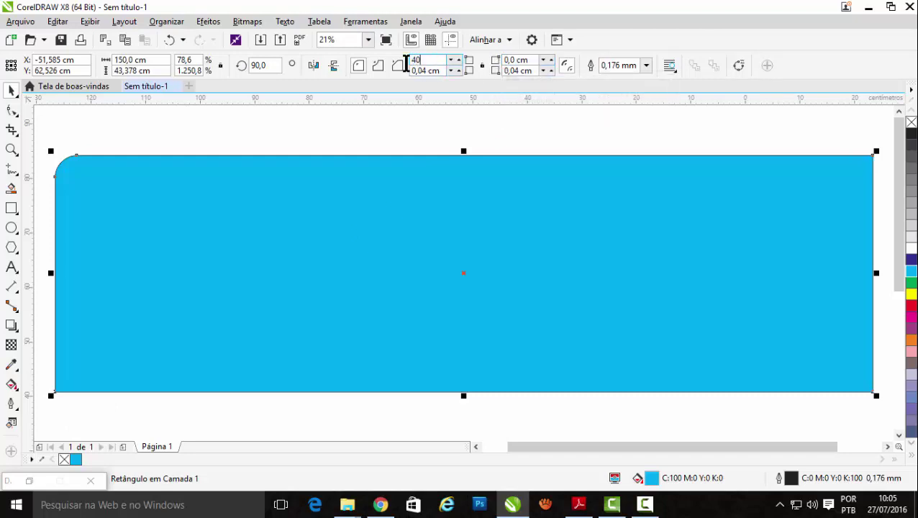
type("0")
key("Return")
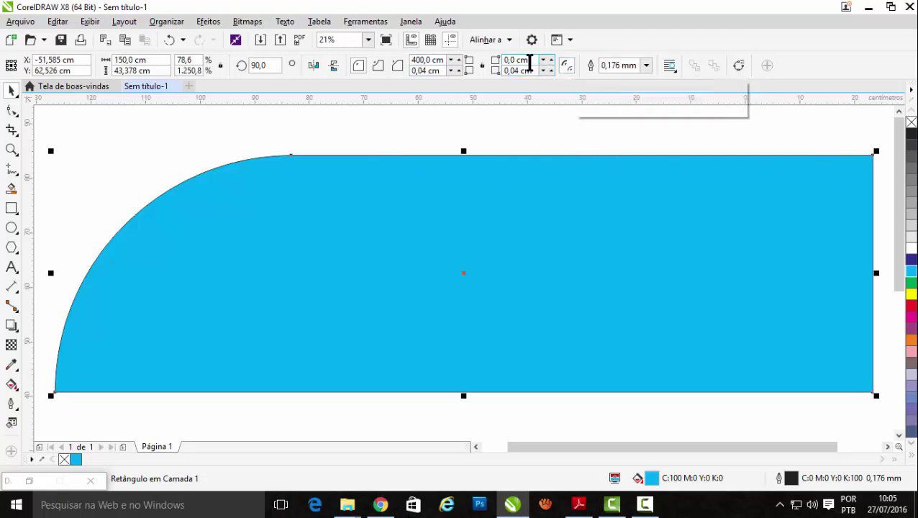
Step: Switch the large top-left corner from rounded to scalloped, then to chamfered
left_click(378, 66)
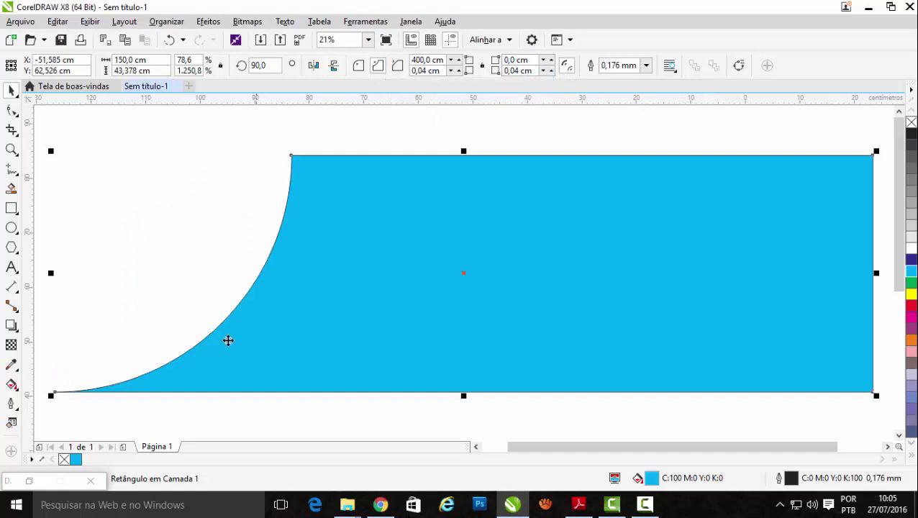
left_click(401, 64)
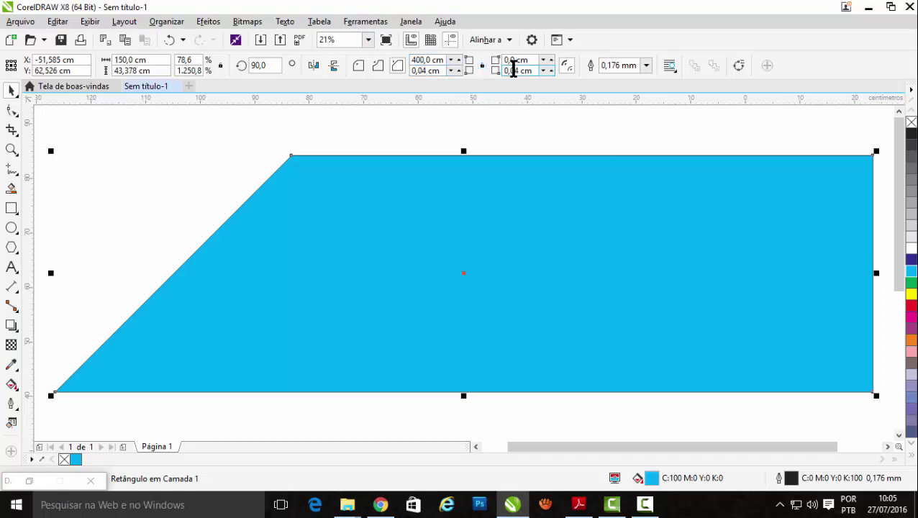
Step: Mirror the chamfered rectangle horizontally and vertically so its diagonal edge sits on the right
left_click(314, 66)
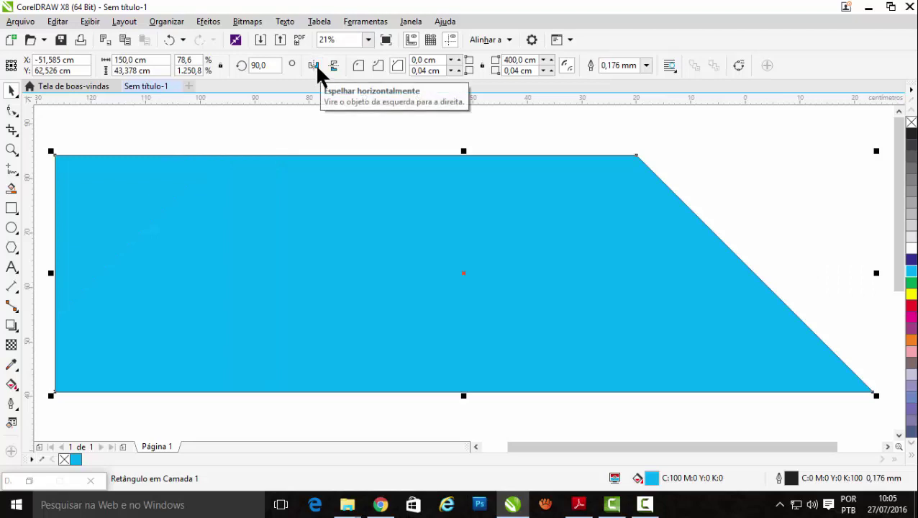
left_click(333, 66)
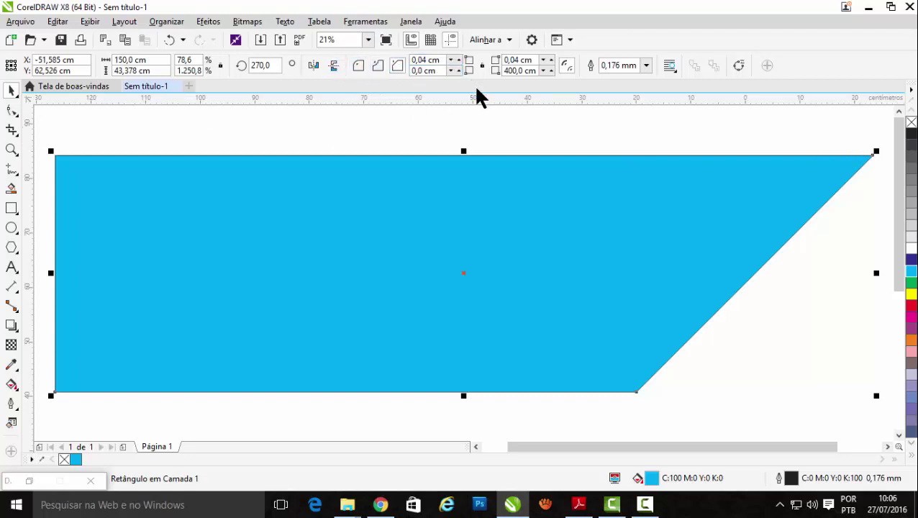
Step: Delete the chamfered shape and draw a tilted three-point rectangle filled cyan
key("Delete")
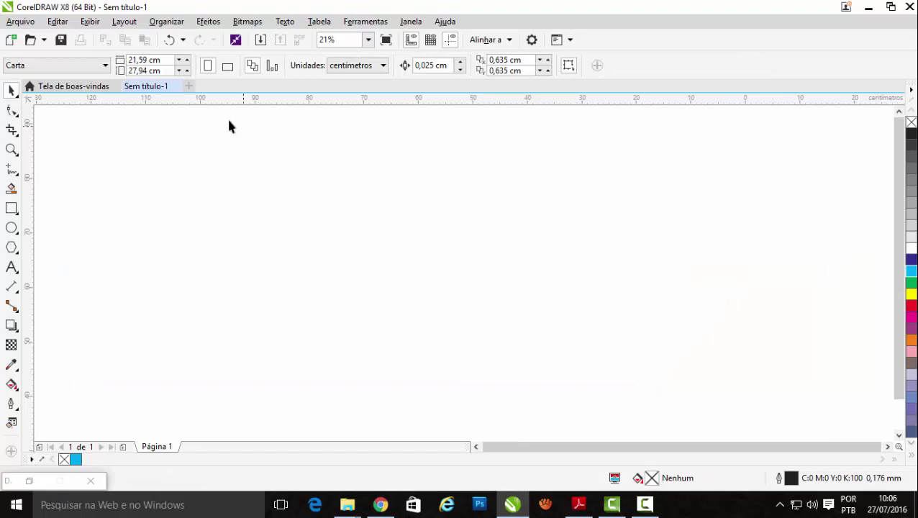
left_click(17, 215)
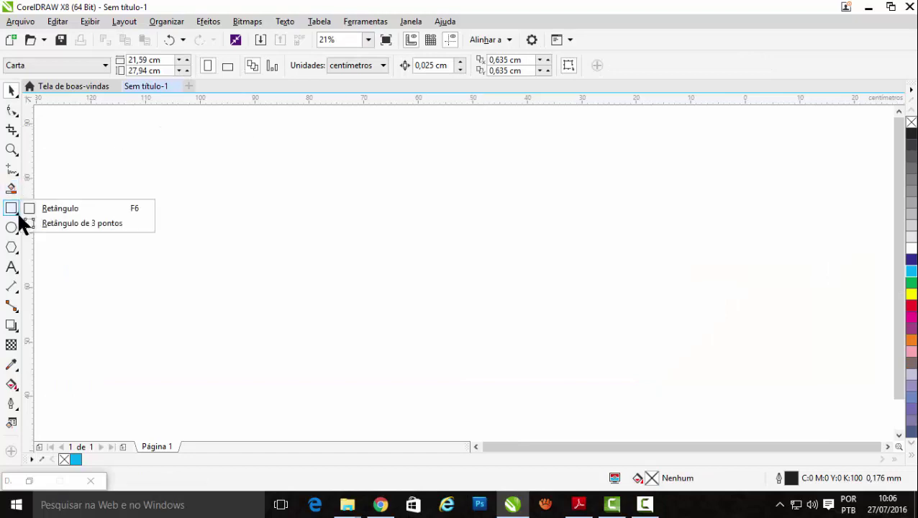
left_click(45, 224)
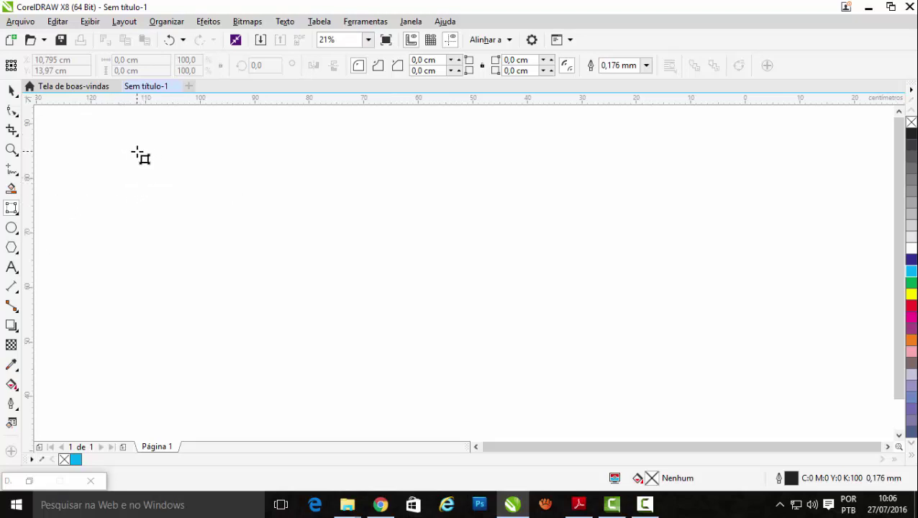
mouse_move(137, 151)
left_mouse_down()
mouse_move(356, 170)
mouse_move(538, 363)
left_mouse_up()
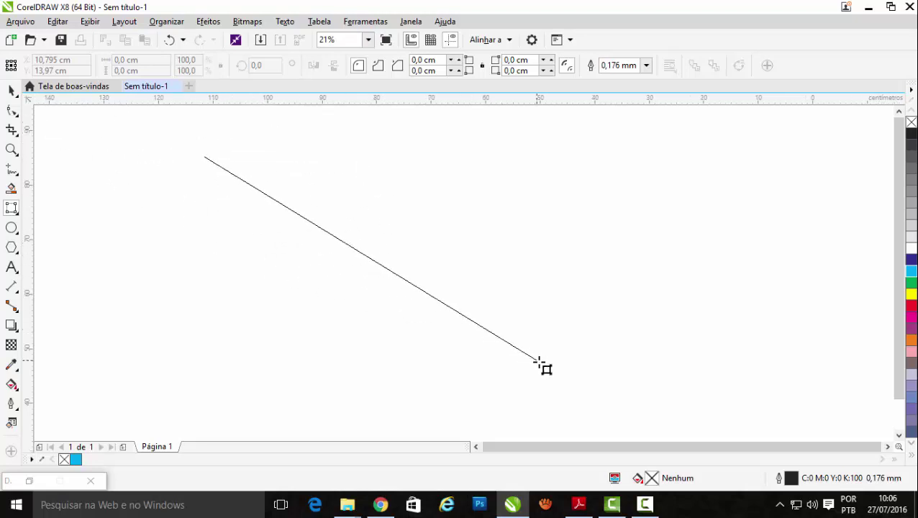
left_click_drag(539, 362, 547, 416)
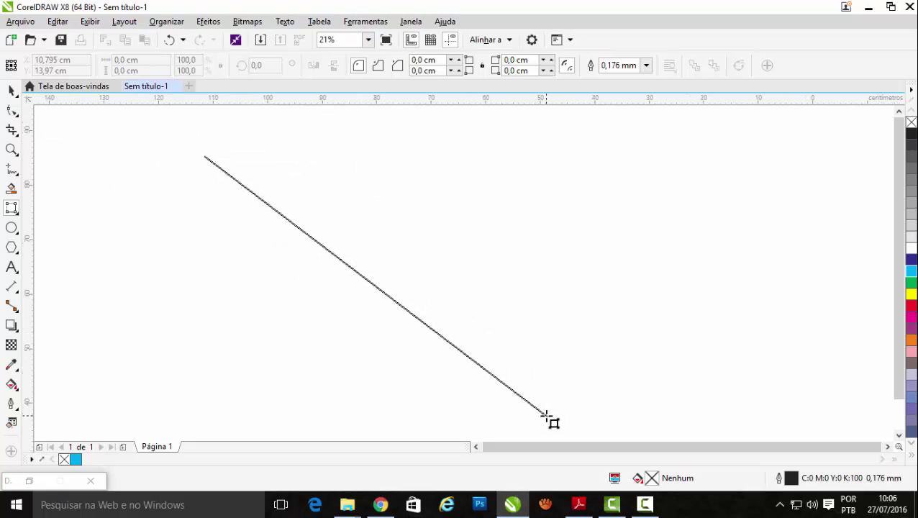
left_click(666, 261)
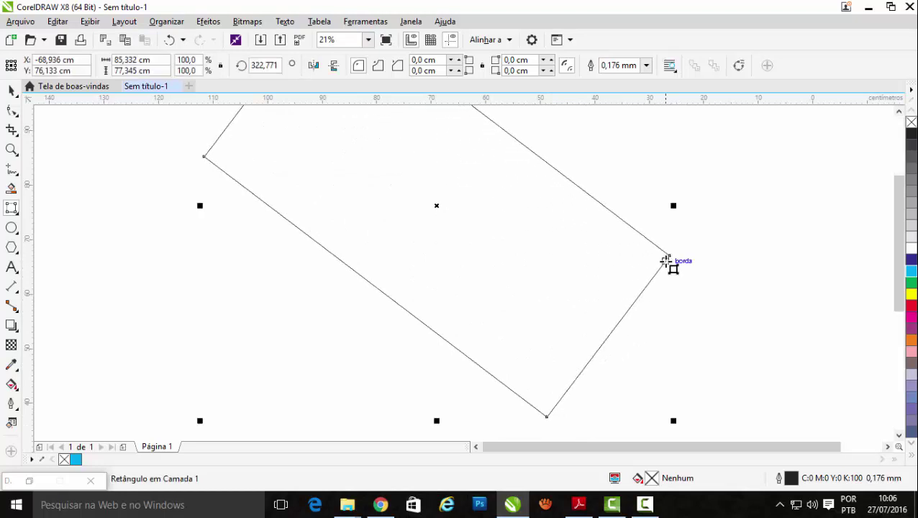
left_click(911, 271)
Step: Draw a second tilted three-point rectangle on the left and fill it yellow
scroll(702, 241, "down", 2)
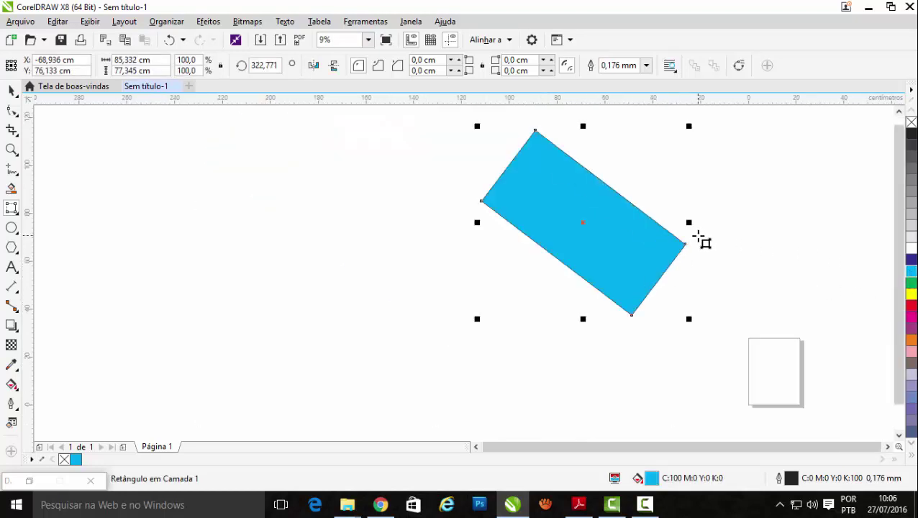
left_click_drag(191, 308, 429, 160)
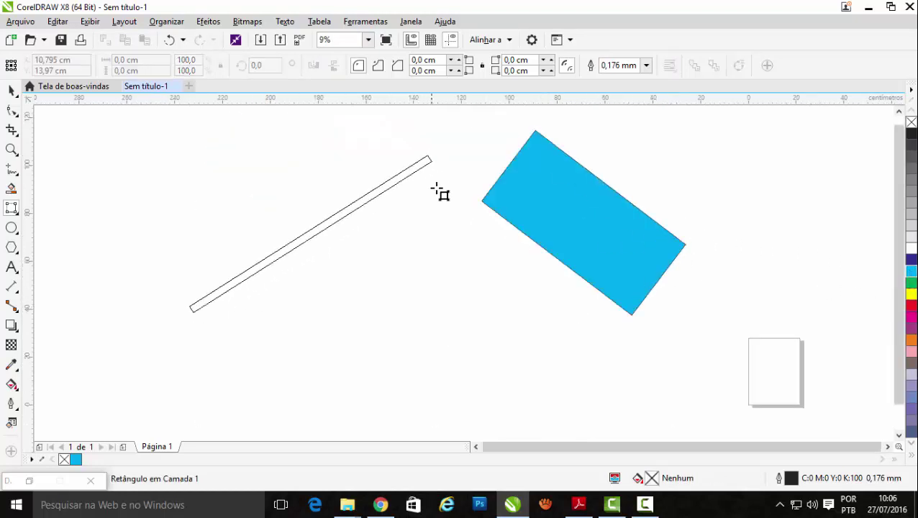
left_click(484, 247)
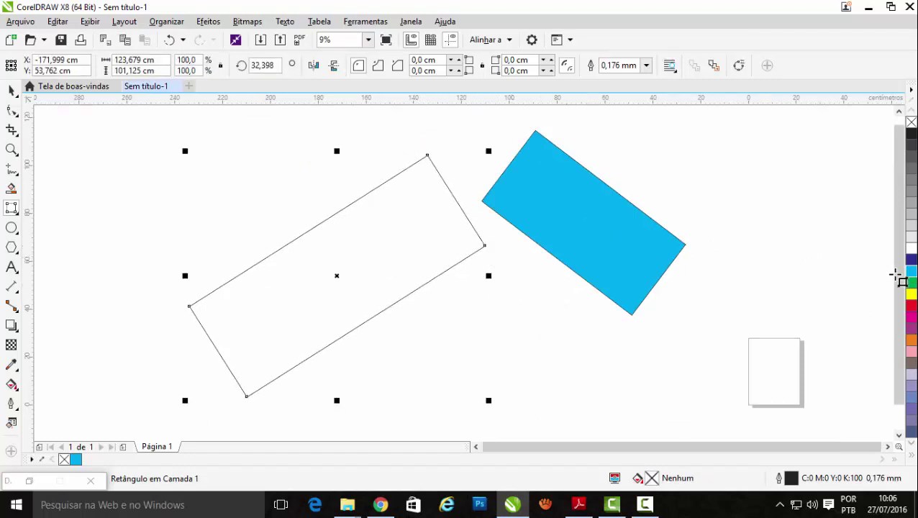
left_click(910, 293)
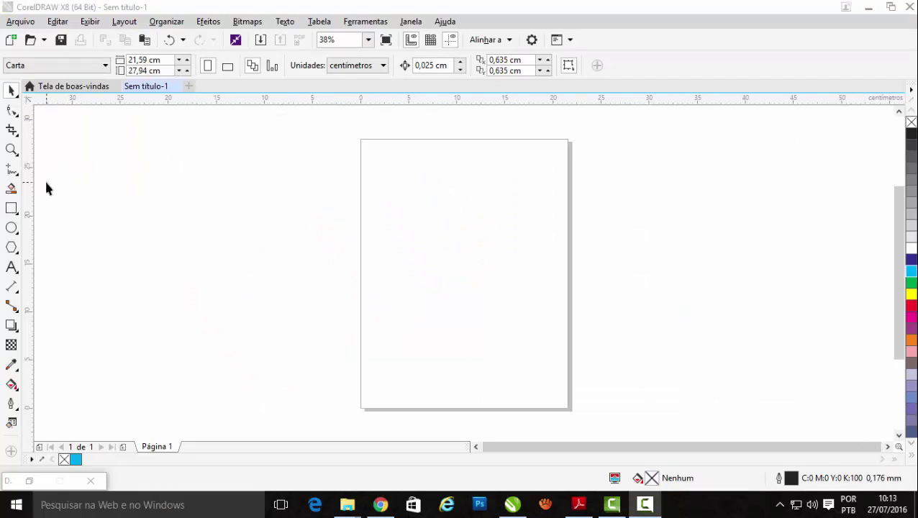
Step: Draw a 15,429 × 15,429 cm square on the page and fill it cyan
left_click(11, 209)
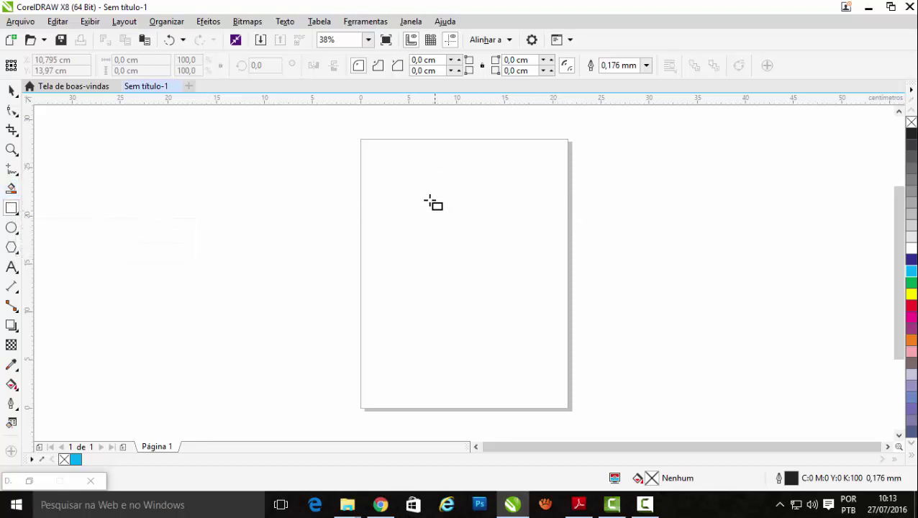
left_click_drag(403, 190, 552, 338)
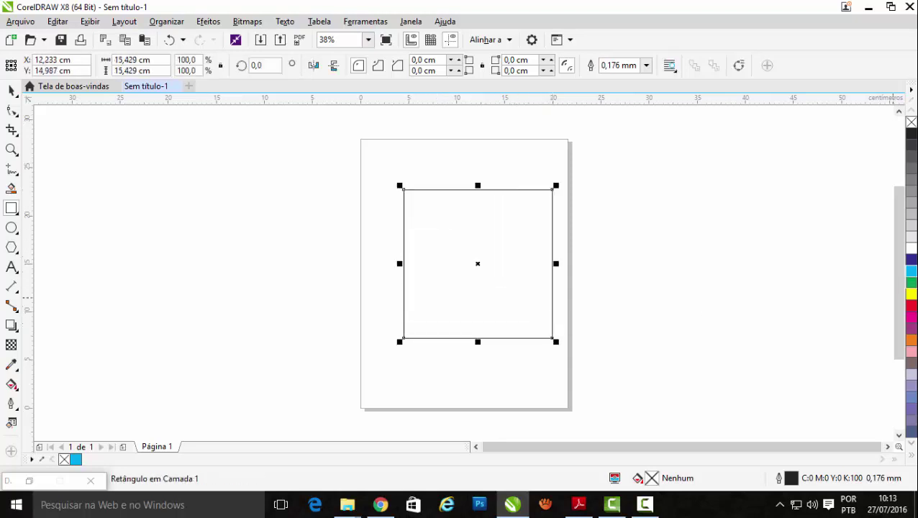
left_click(911, 272)
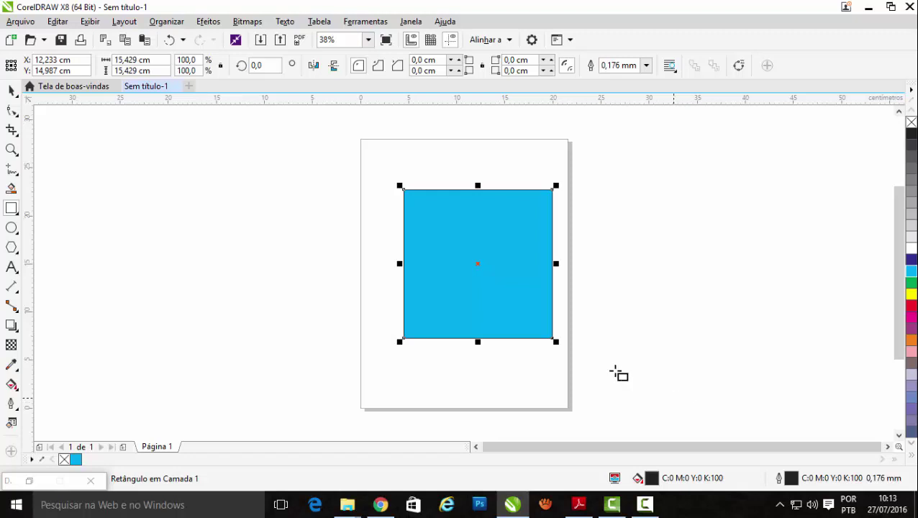
Step: Set the cyan square's width and height to exactly 15 cm
left_click(157, 60)
left_click_drag(157, 60, 106, 60)
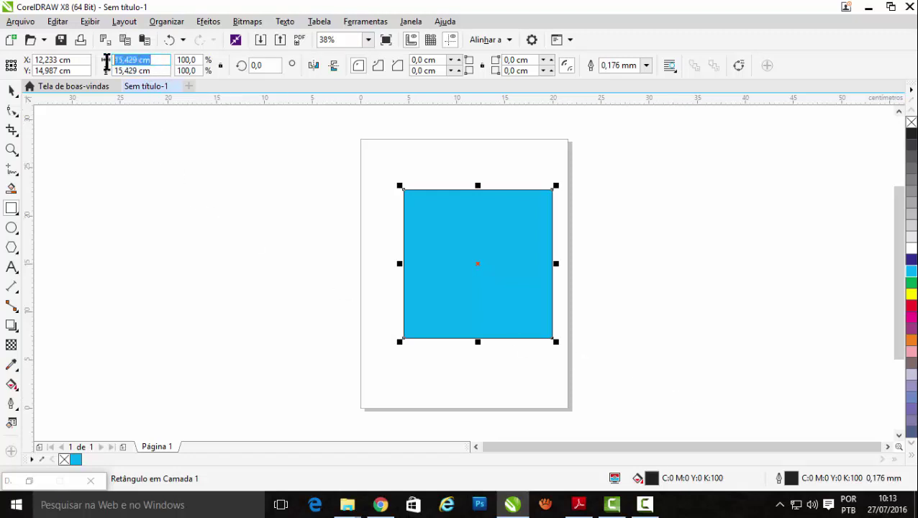
type("15")
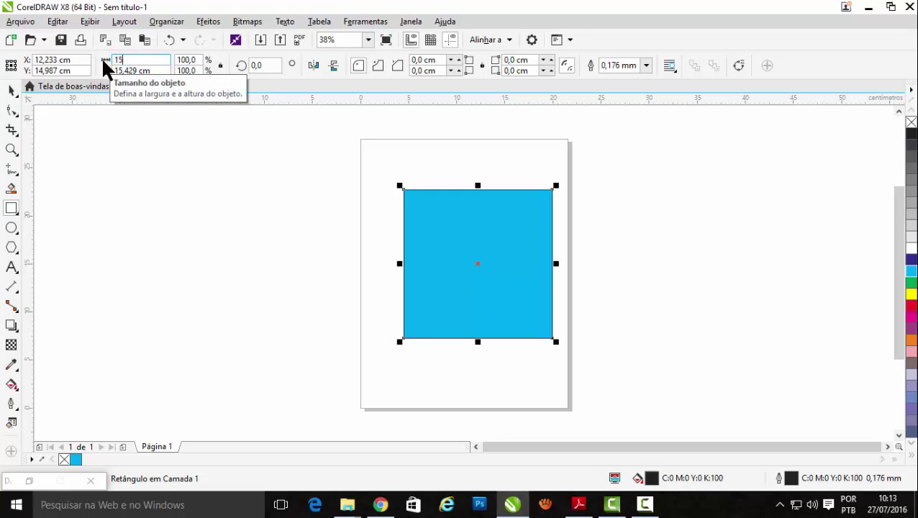
key("Tab")
type("15")
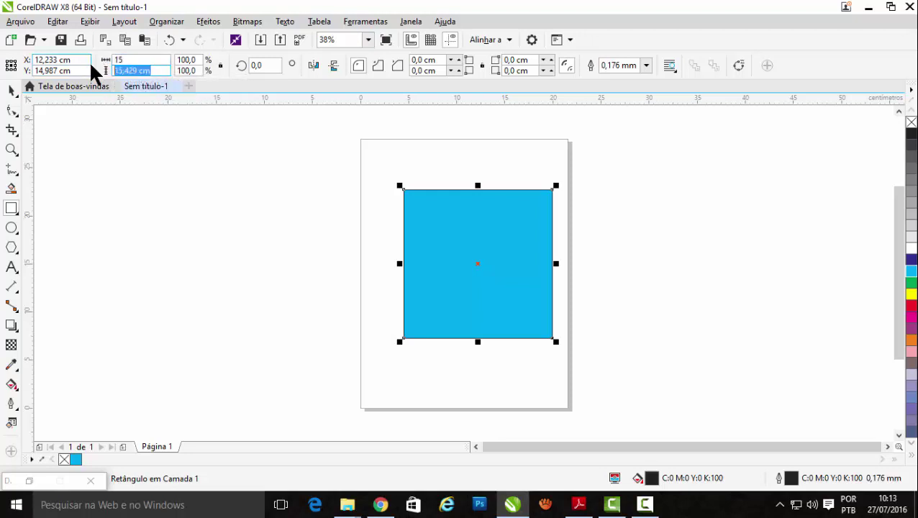
key("Return")
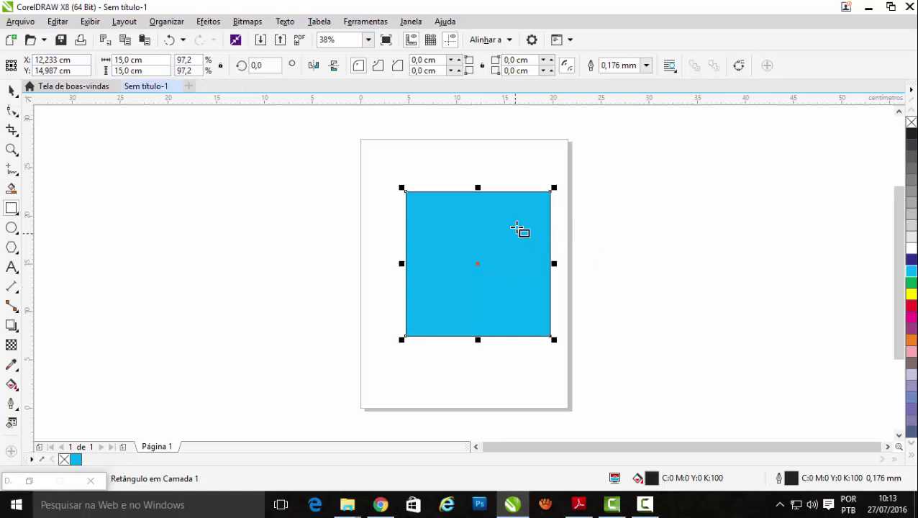
Step: Nudge the square slightly up and left, then select it with the Pick tool
left_click_drag(478, 263, 462, 265)
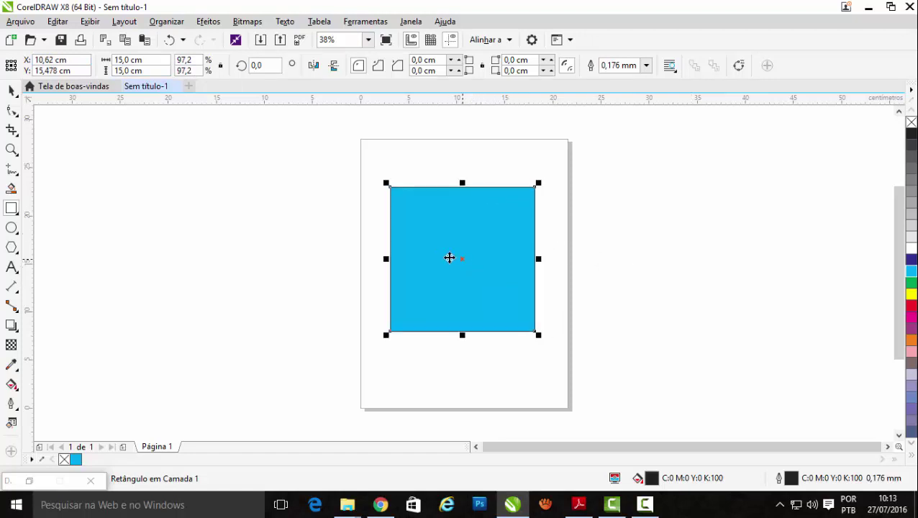
left_click(11, 91)
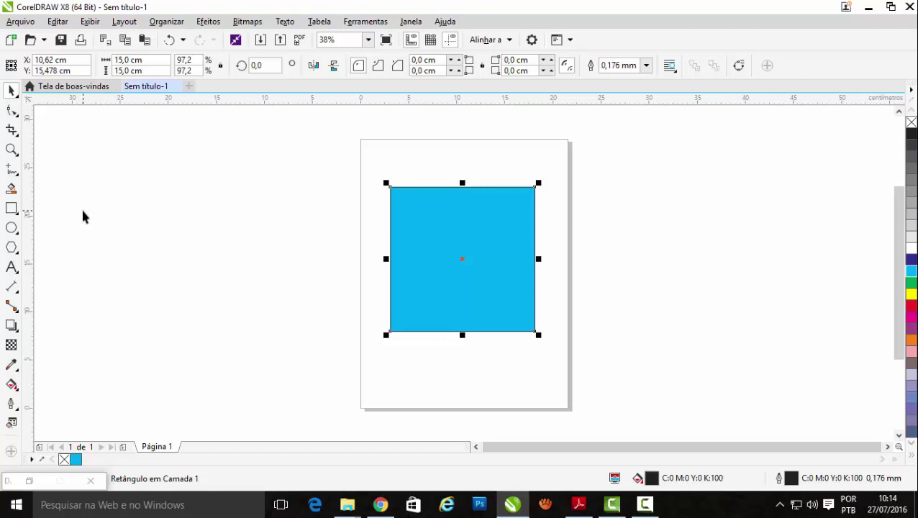
left_click(478, 223)
Step: Delete the cyan square to leave the page blank and stop the screen recording
key("Delete")
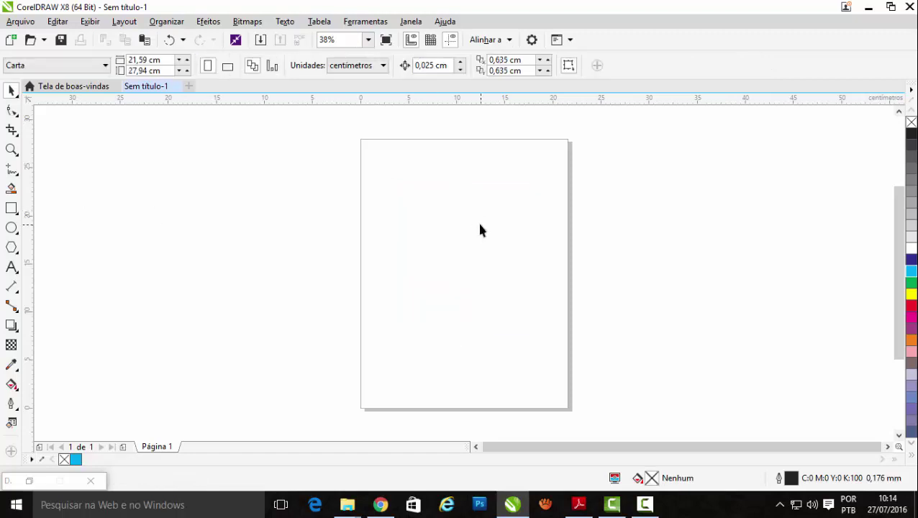
left_click(646, 506)
left_click(887, 439)
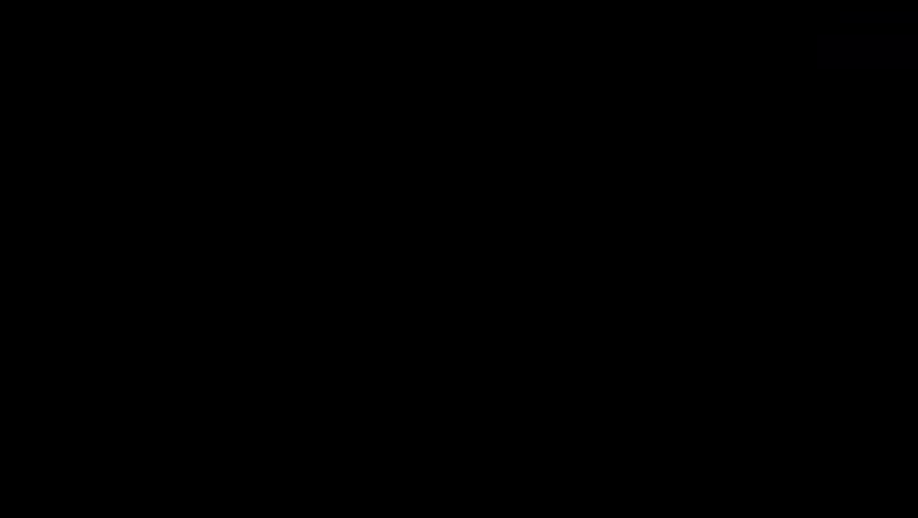